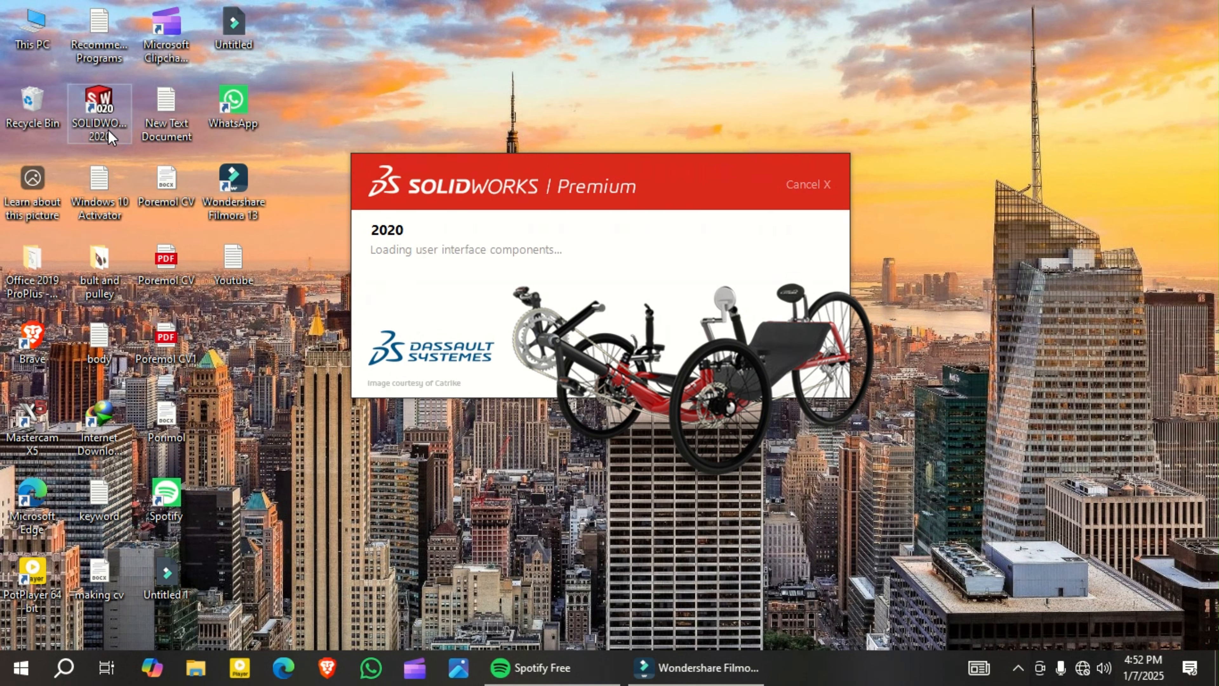
- Sketch a slightly tilted straight slot about 58 mm wide to the right of the ellipse
left_click(134, 91)
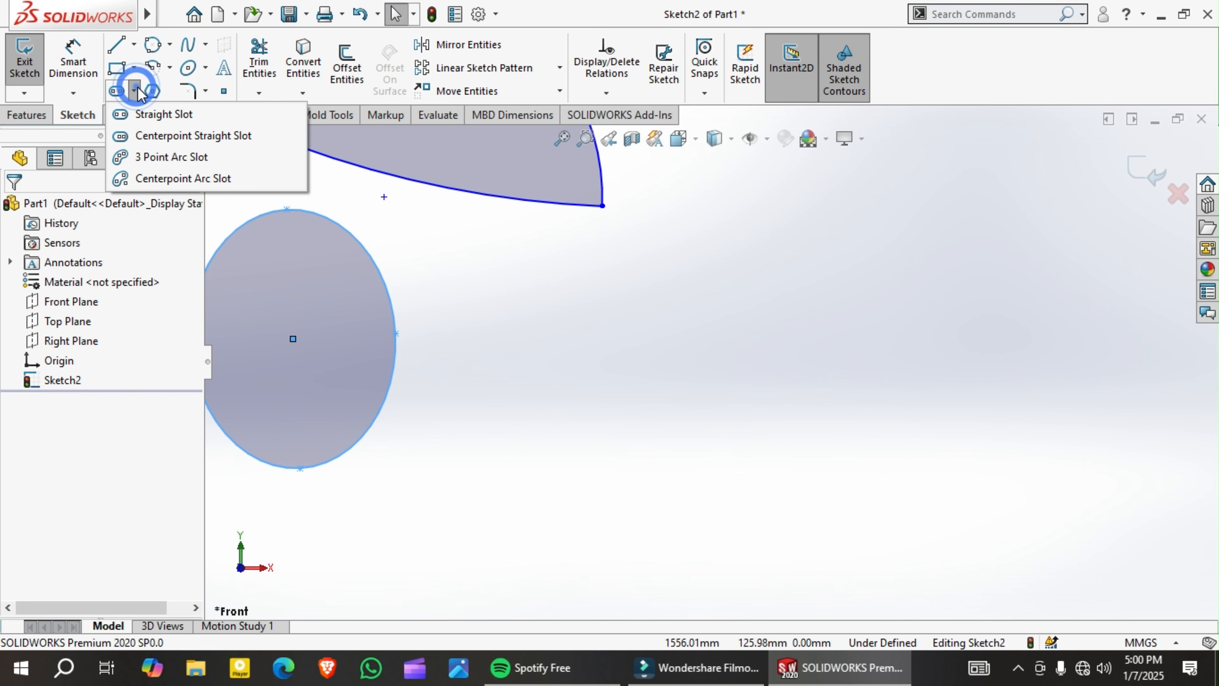
left_click(173, 117)
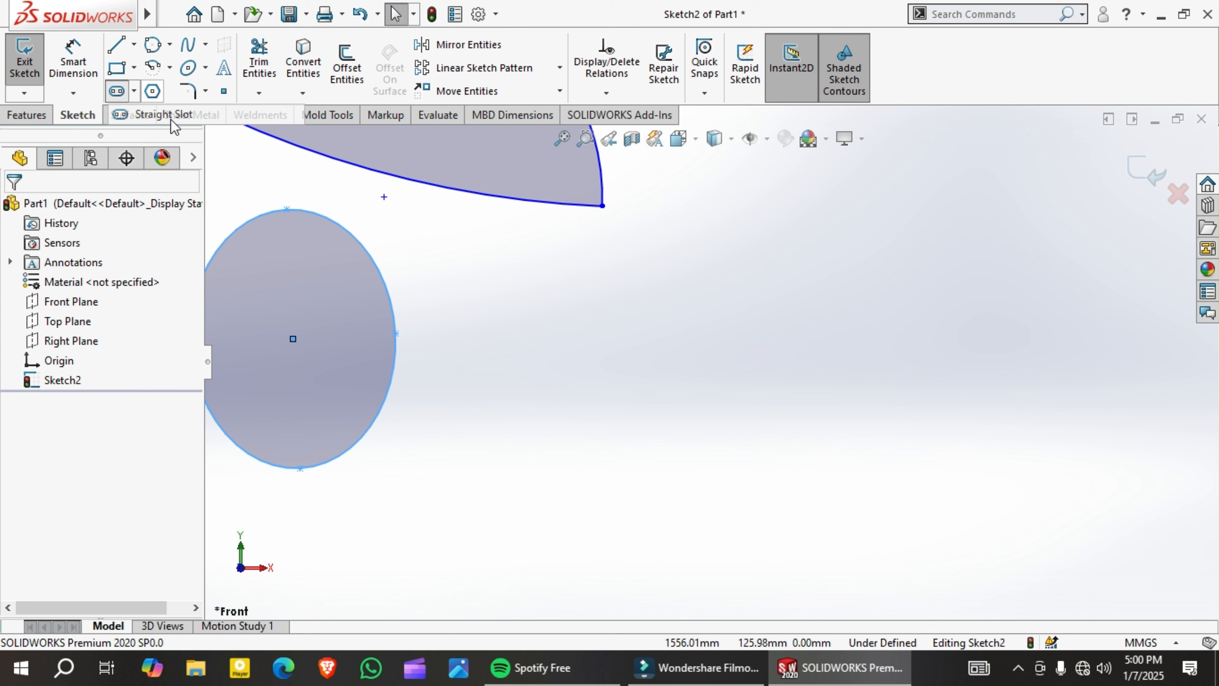
left_click(766, 356)
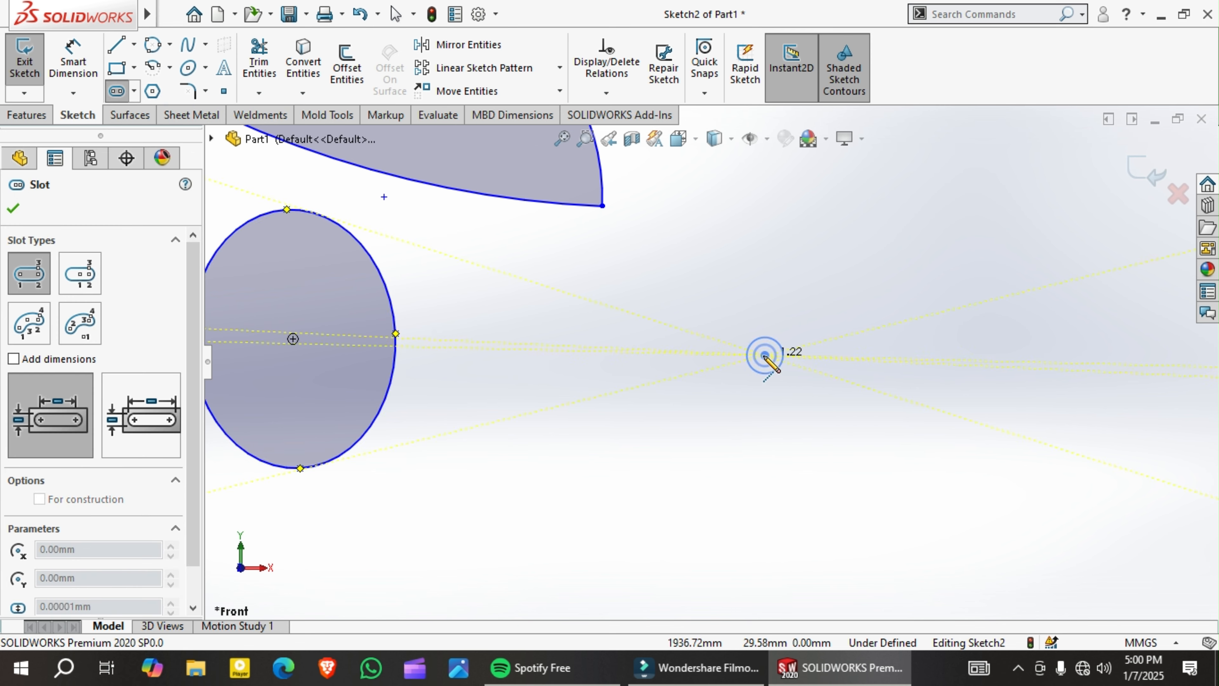
left_click(979, 366)
left_click(1000, 409)
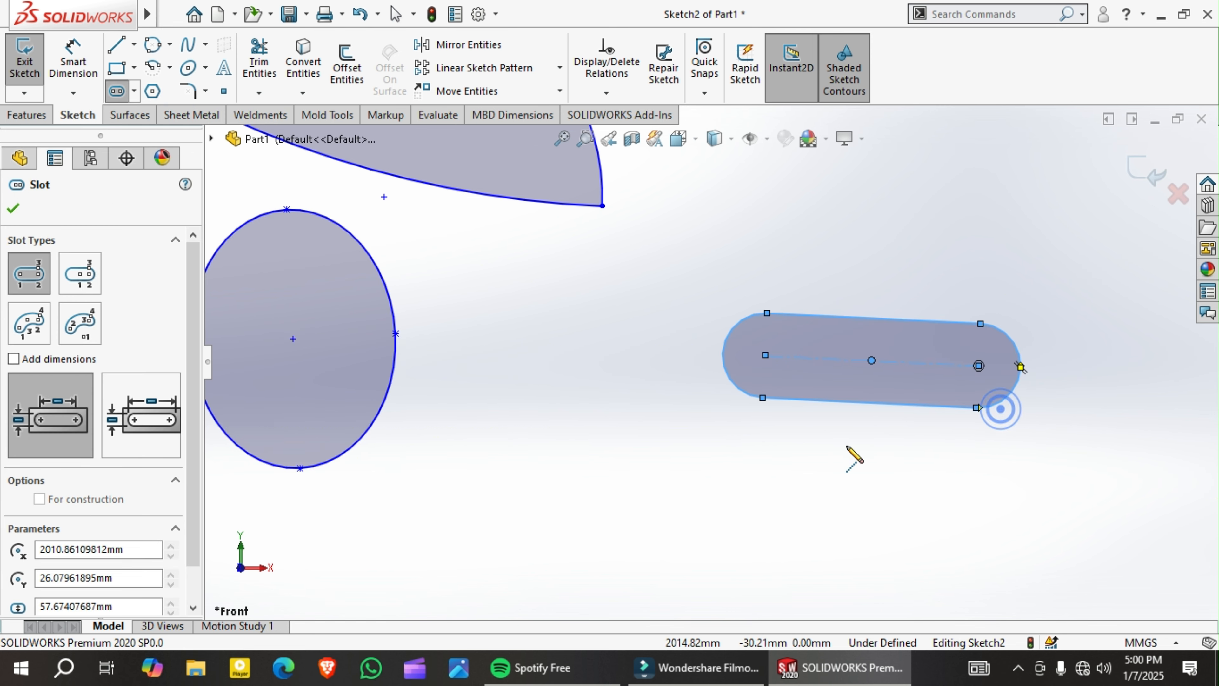
- Sketch a vertical centerpoint straight slot about 105 mm wide to the right of the tilted slot
left_click(87, 273)
scroll(944, 382, "down", 3)
scroll(939, 381, "up", 3)
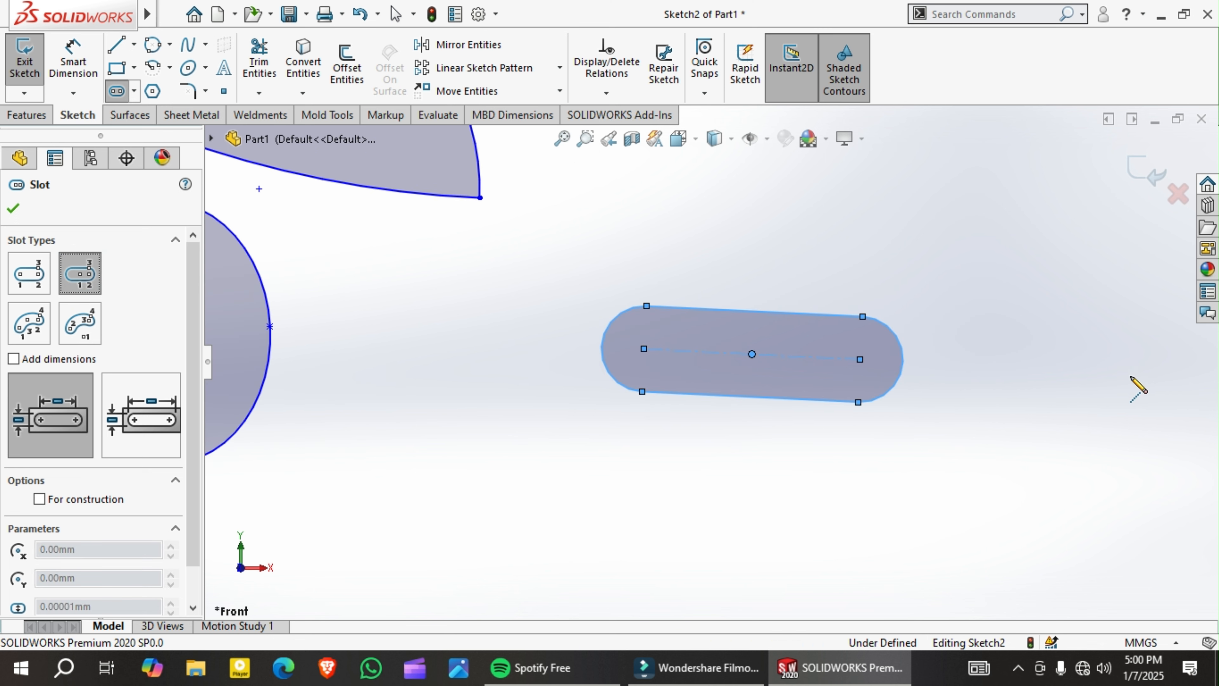
left_click(1051, 305)
scroll(1051, 304, "up", 1)
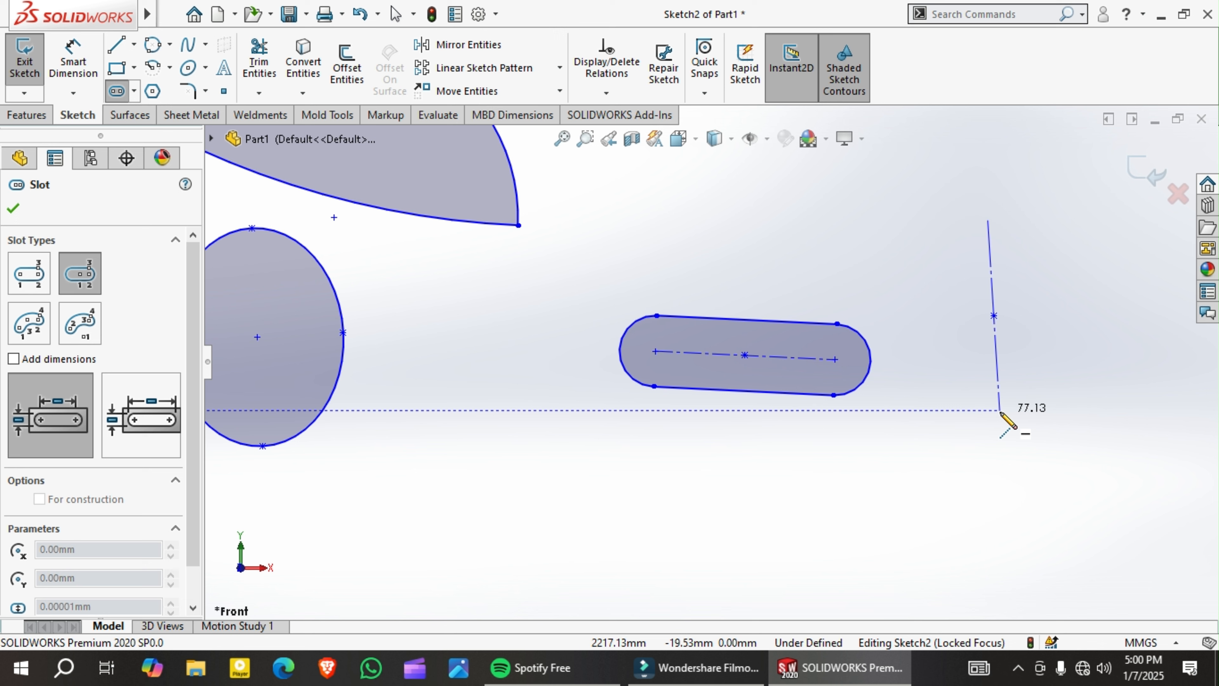
left_click(994, 411)
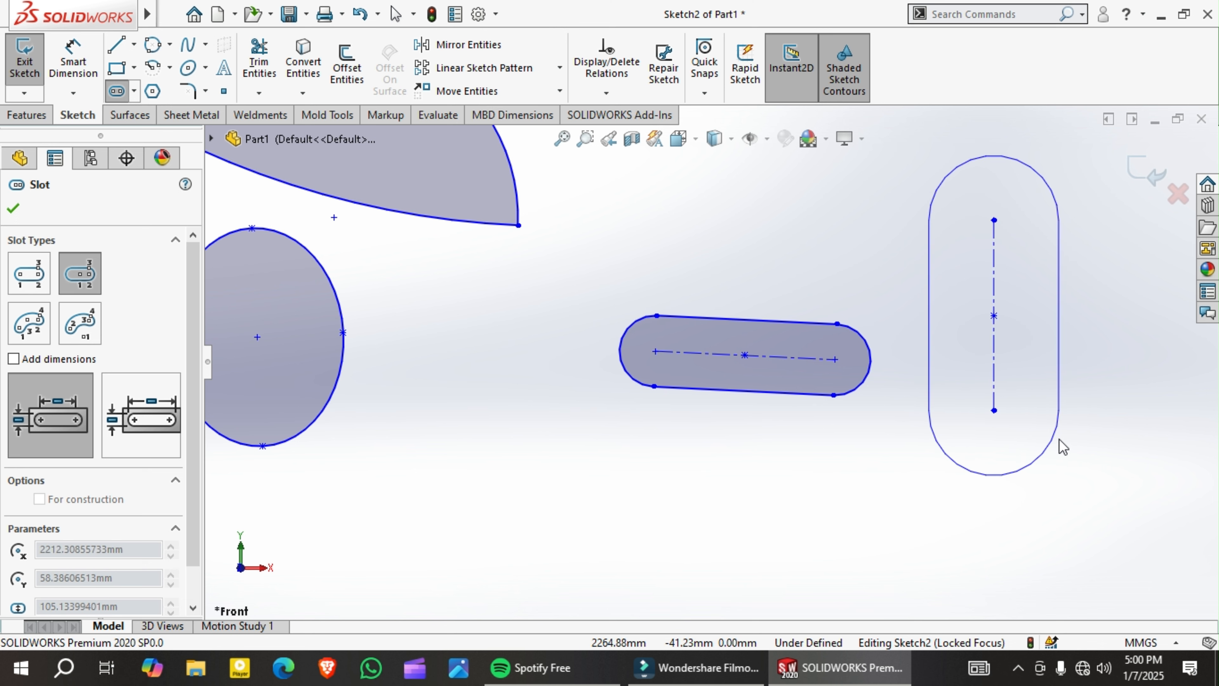
left_click(1059, 438)
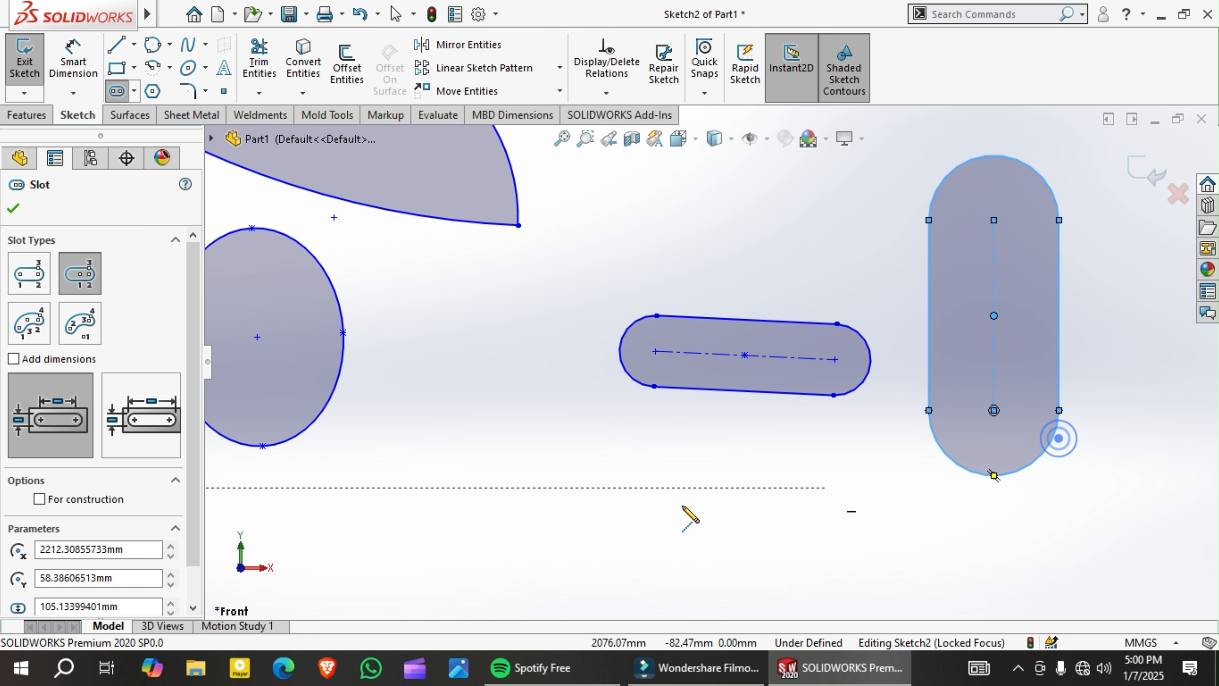
- Sketch a 3 point arc slot with a radius of about 205 mm and a 90° arc below the straight slots
left_click(29, 323)
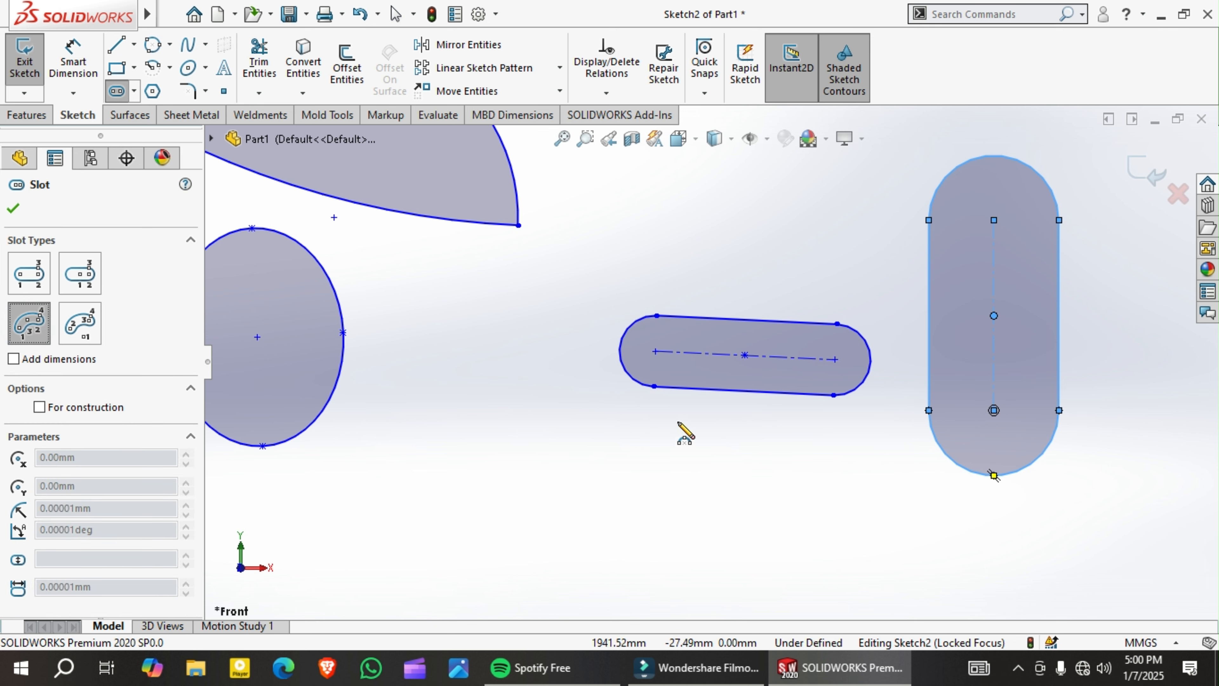
scroll(770, 455, "down", 3)
scroll(648, 438, "up", 5)
left_click(541, 503)
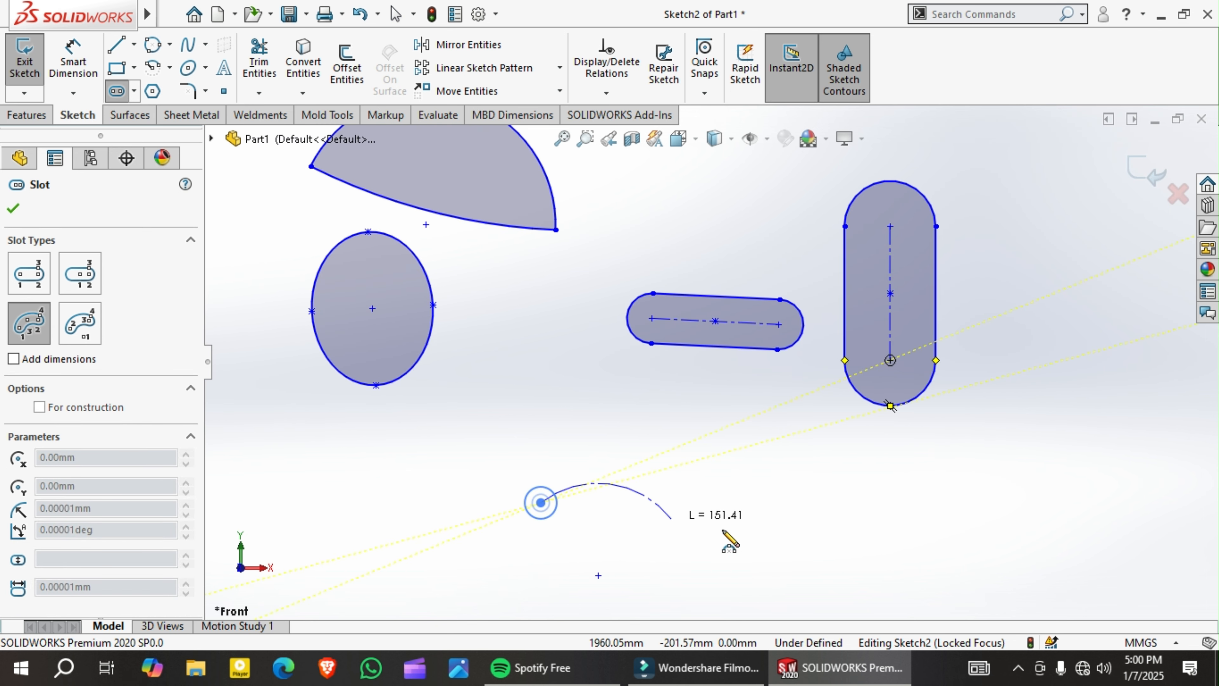
left_click(791, 525)
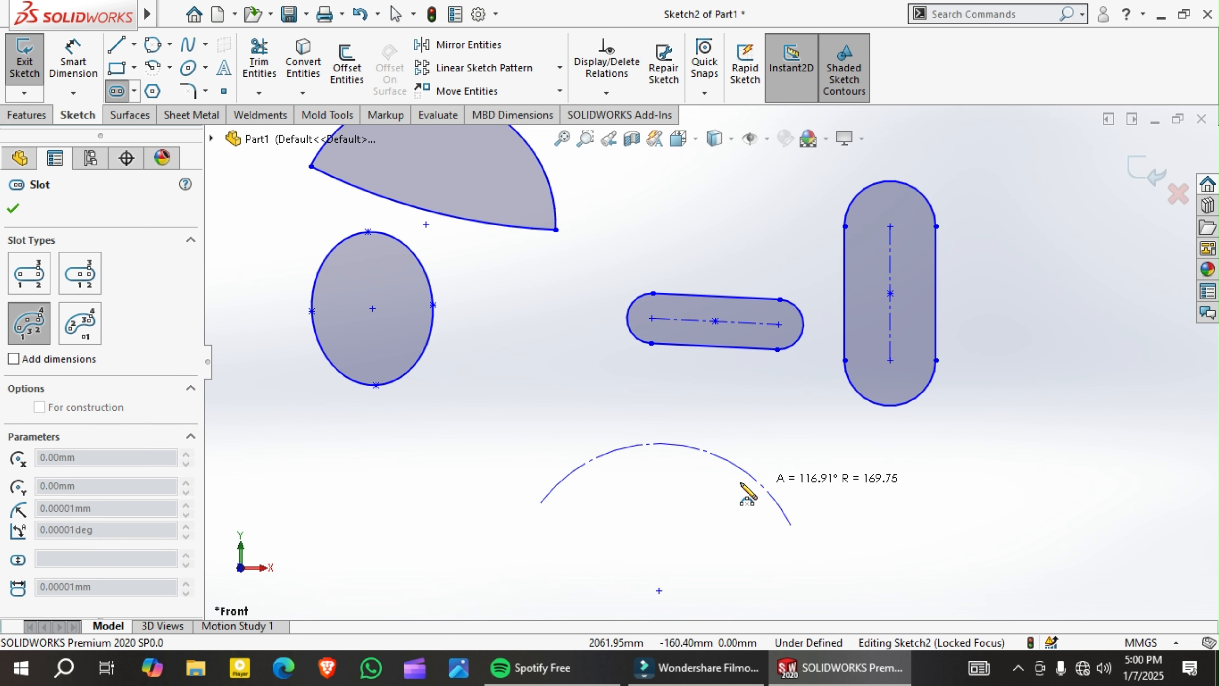
left_click(673, 465)
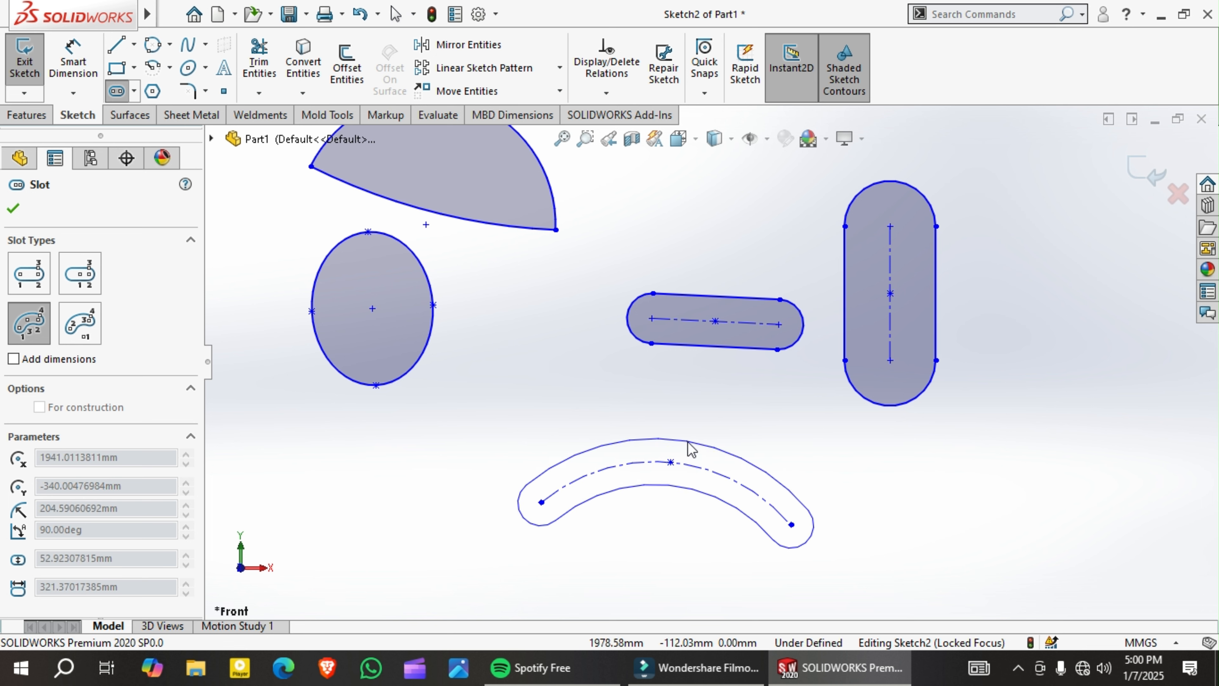
left_click(692, 449)
- Sketch a centerpoint arc slot with about 145 mm radius, 116° arc and 75 mm width, right of the first arc slot
left_click(98, 326)
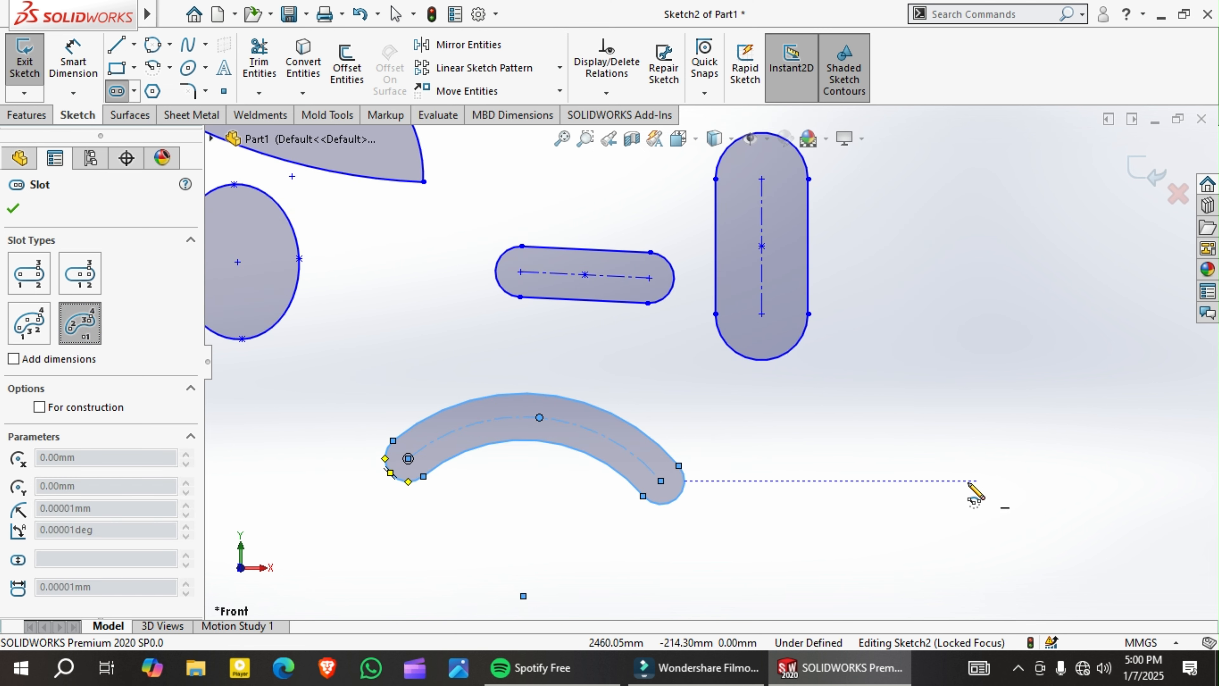
left_click(956, 458)
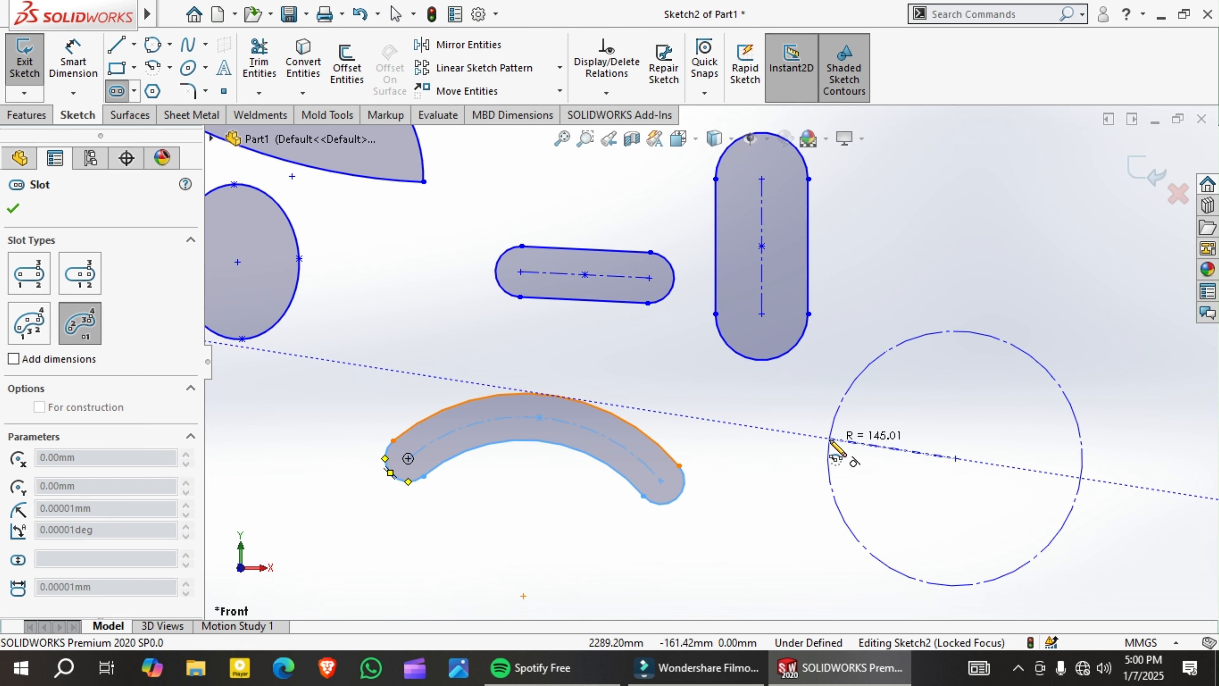
left_click(829, 438)
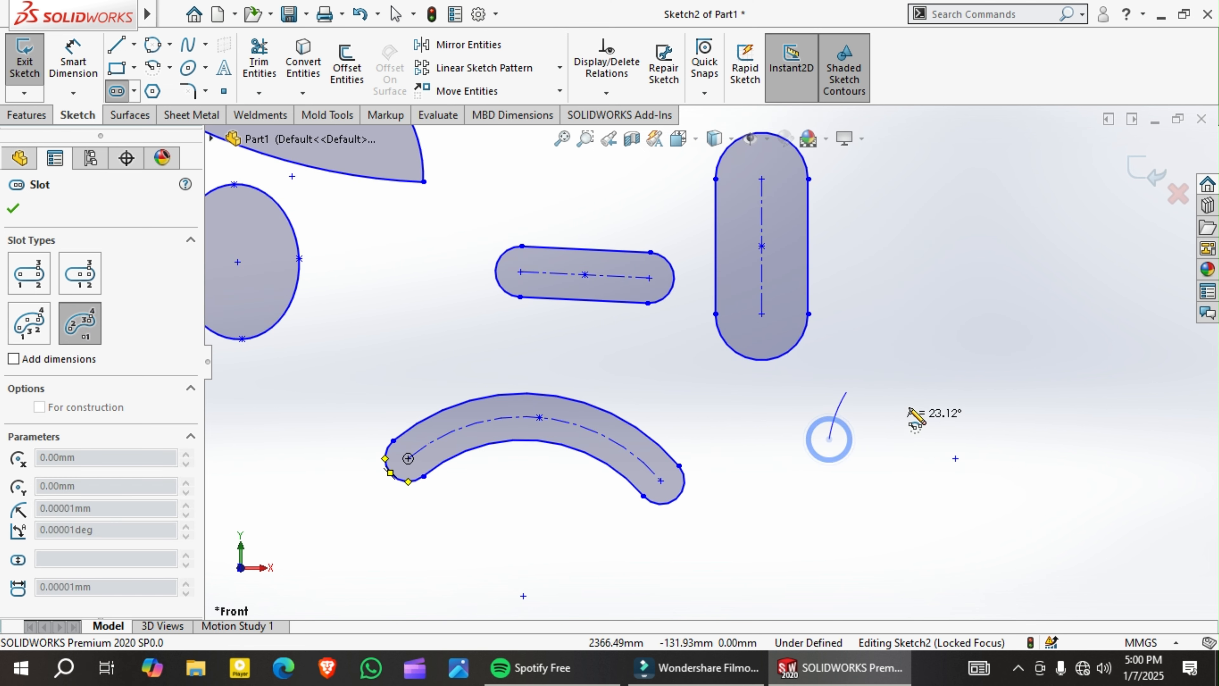
left_click(1022, 368)
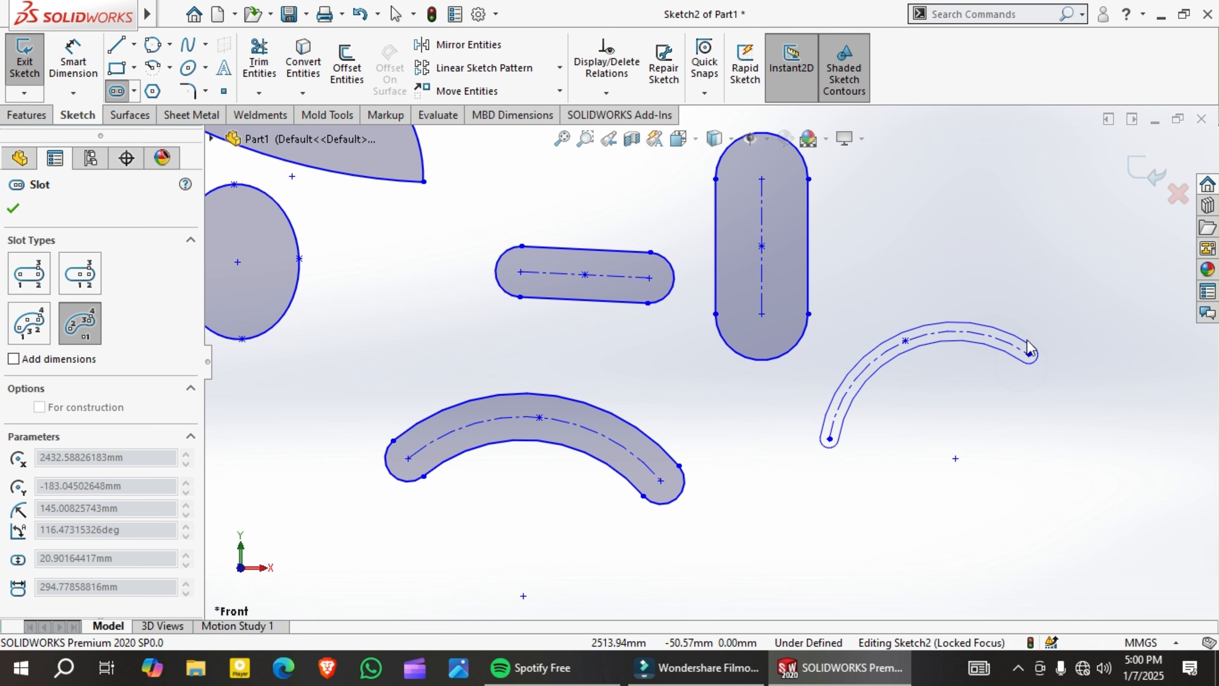
left_click(1041, 323)
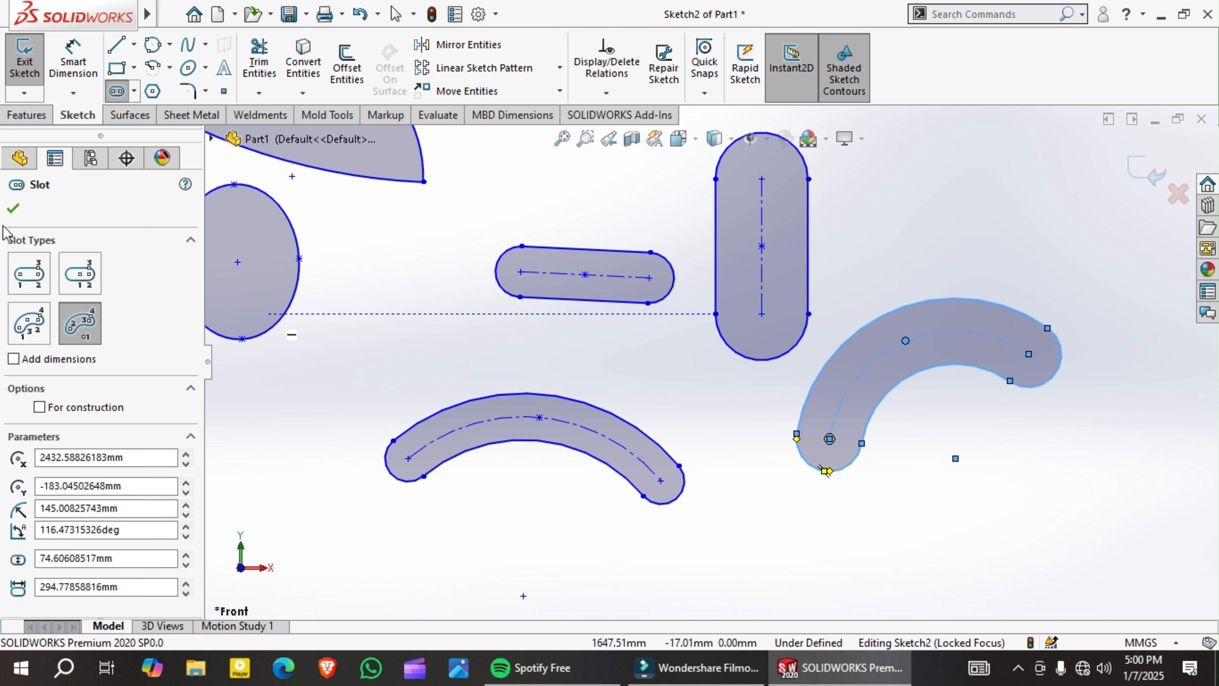
left_click(12, 208)
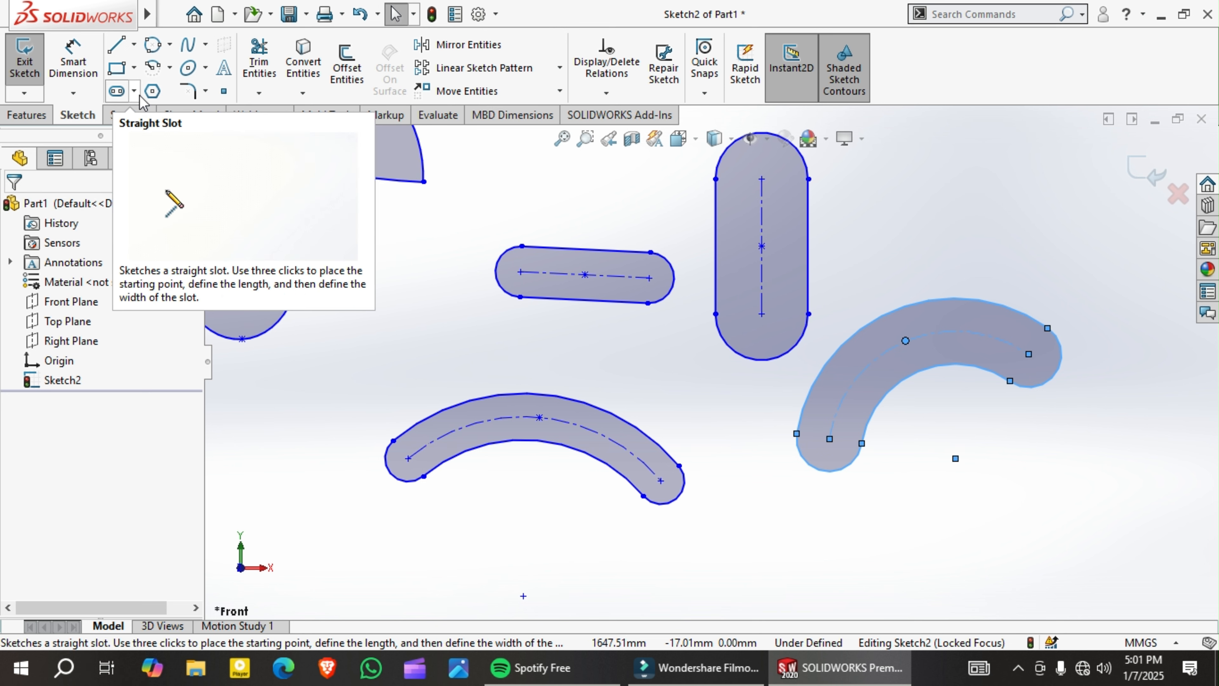
- Sketch an 8-sided polygon with an inscribed circle of about 216 mm diameter to the right of the arc slots
left_click(152, 91)
scroll(1008, 408, "down", 4)
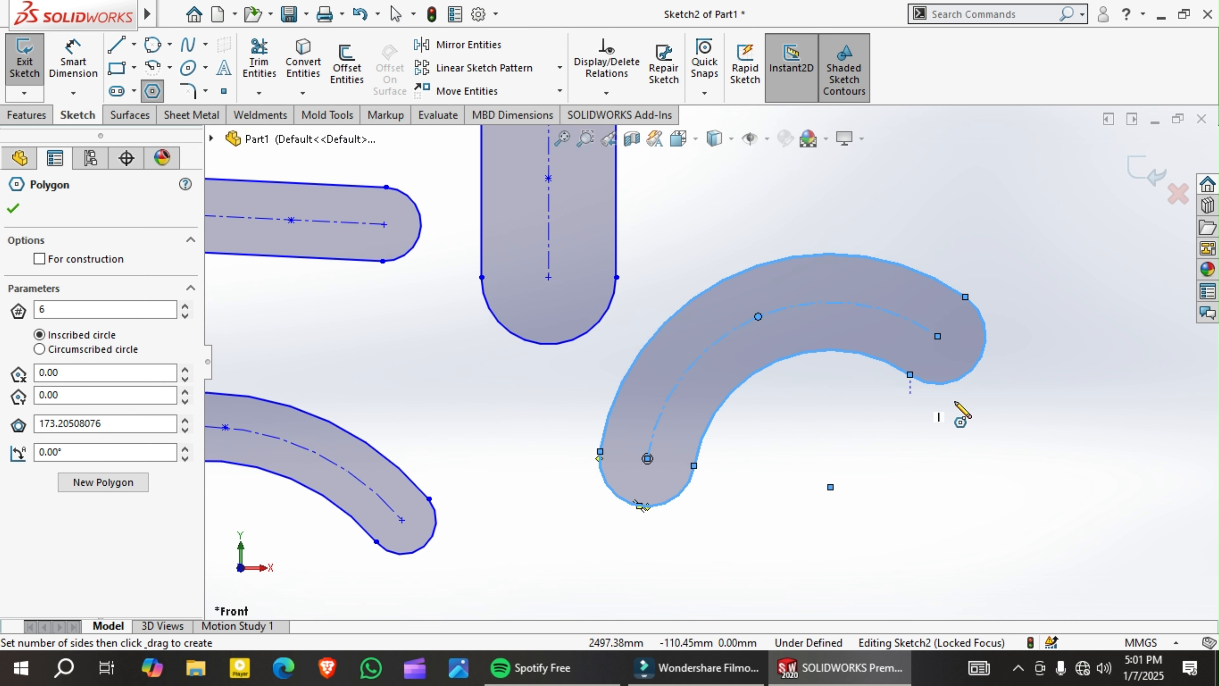
scroll(959, 414, "up", 5)
scroll(1029, 289, "down", 5)
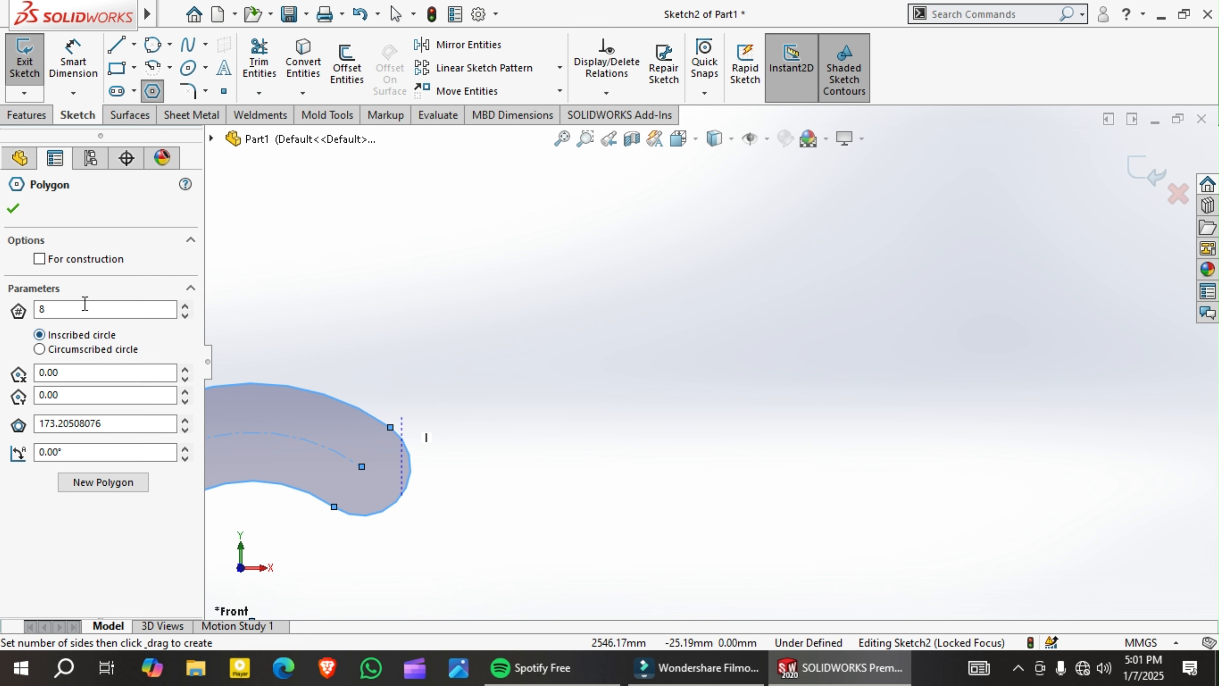
left_click_drag(816, 351, 937, 448)
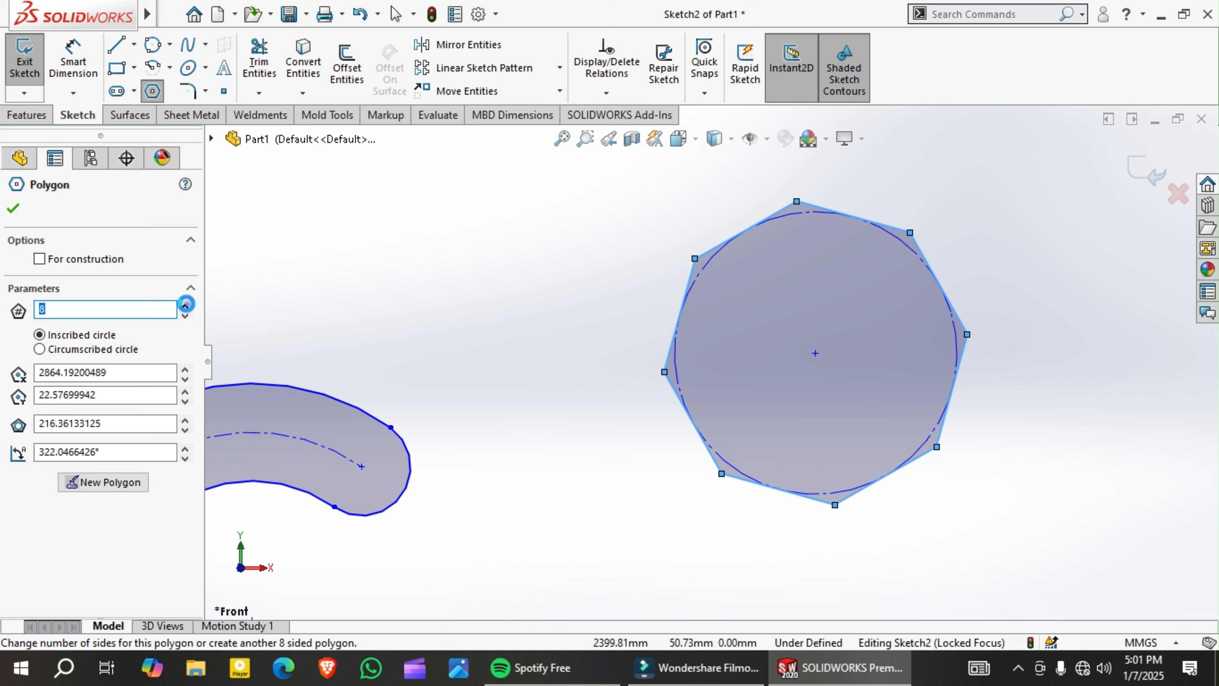
- Increase the polygon's number of sides to 11
left_click(185, 304)
left_click(185, 305)
left_click(185, 305)
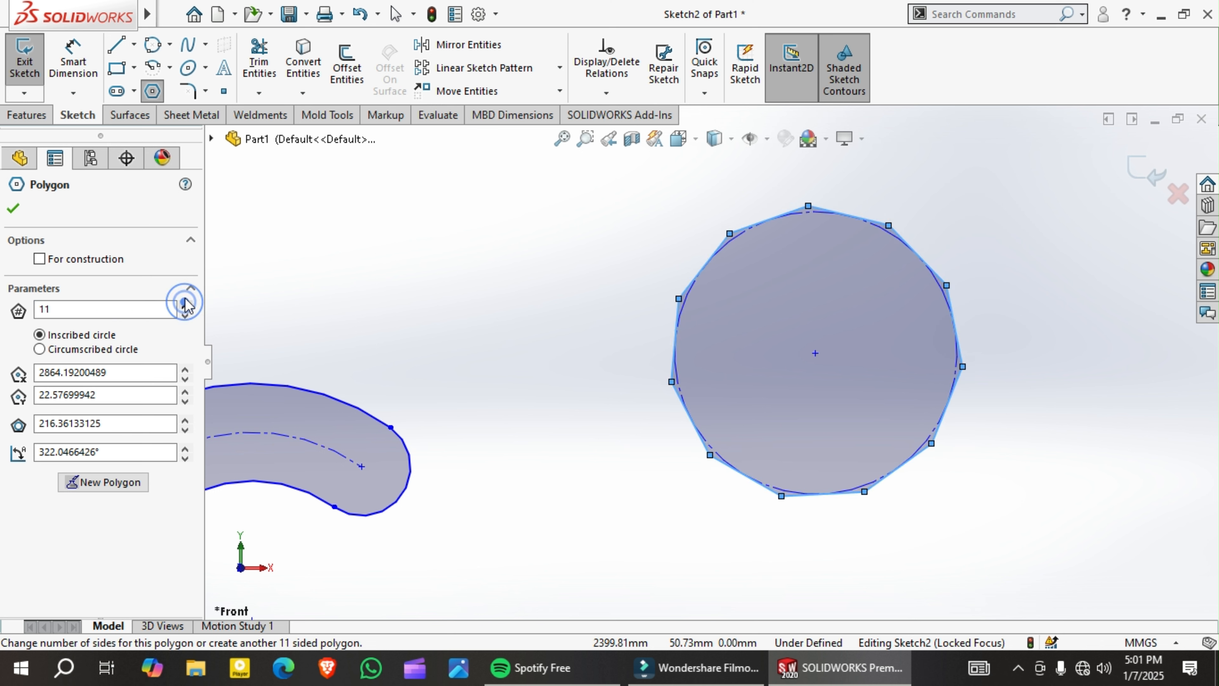
- Reduce the polygon's number of sides to 6 and finish the polygon
left_click(185, 316)
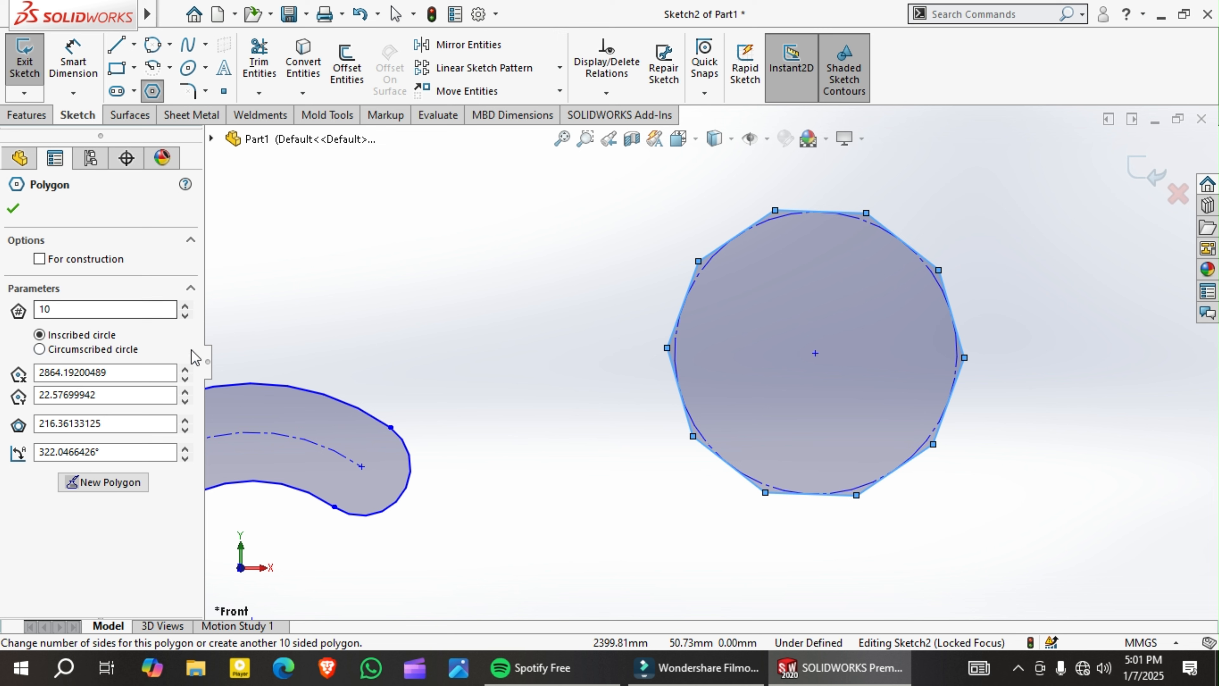
left_click(185, 315)
left_click(185, 316)
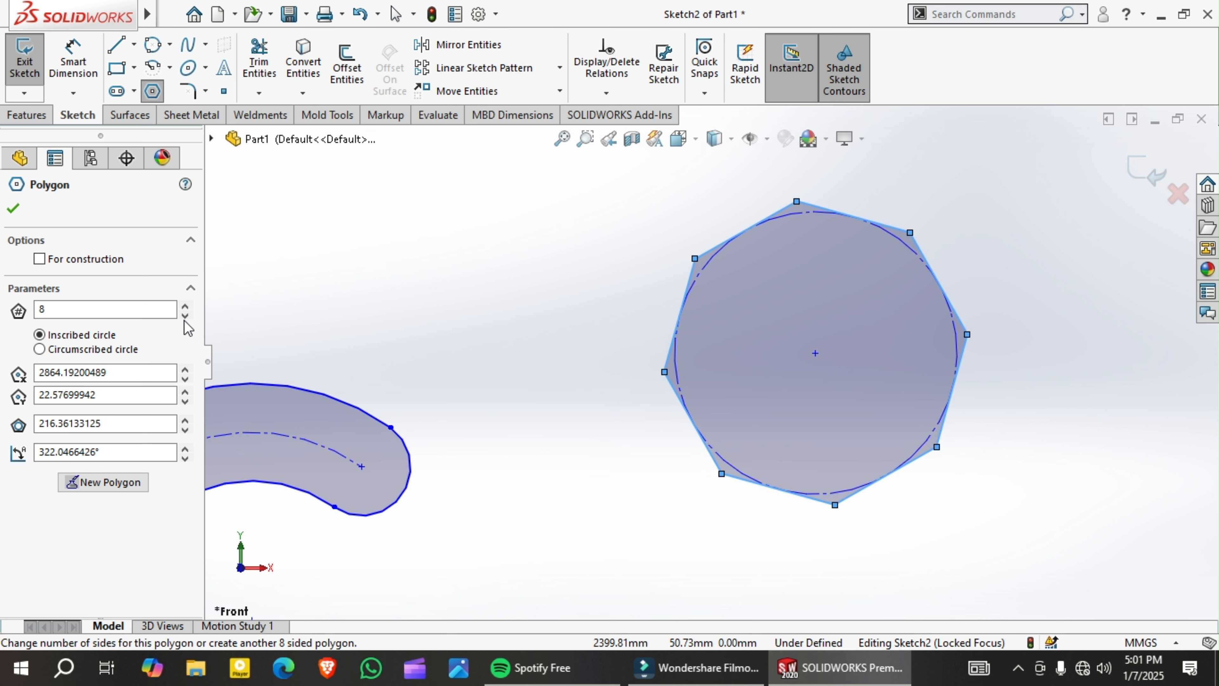
left_click(185, 315)
left_click(185, 315)
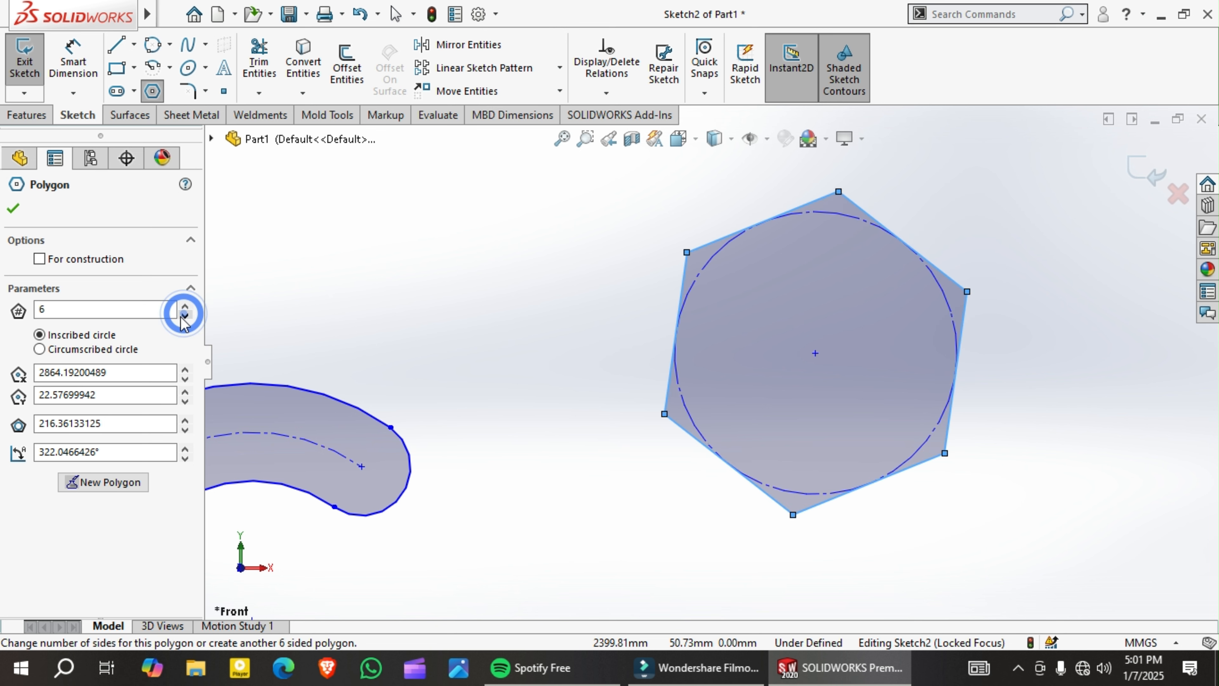
left_click(13, 209)
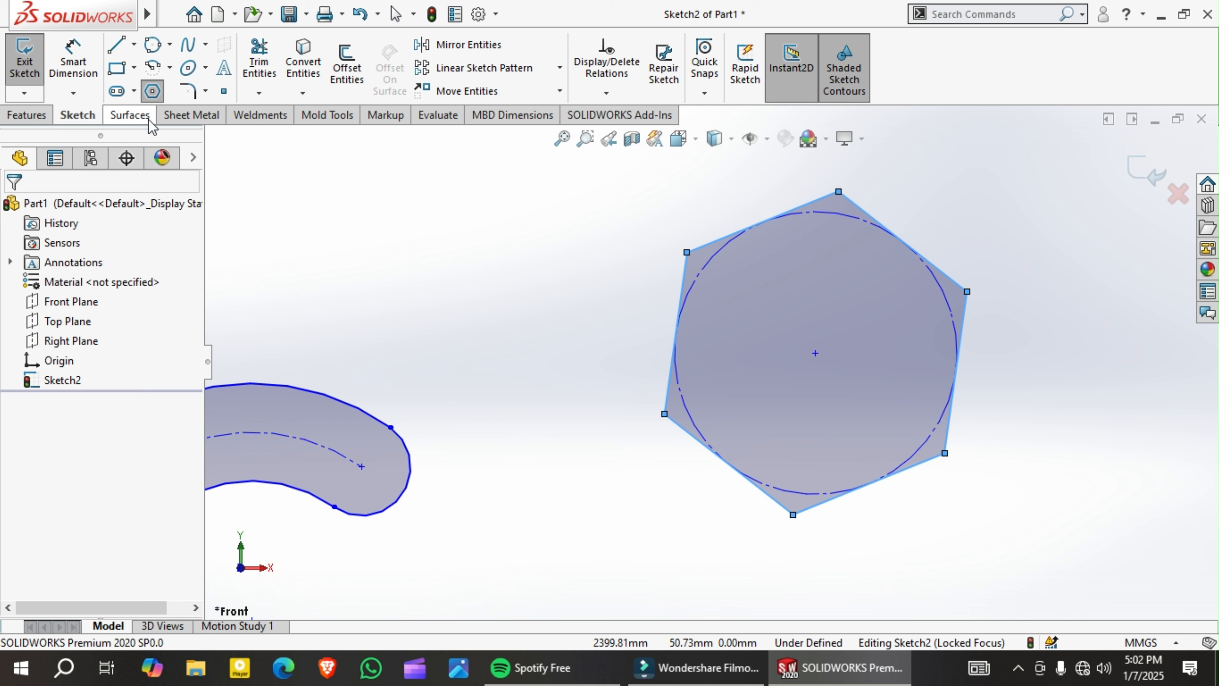
- Apply a 10 mm sketch fillet to the right corner of the tilted center rectangle, with constrained corners kept
left_click(206, 91)
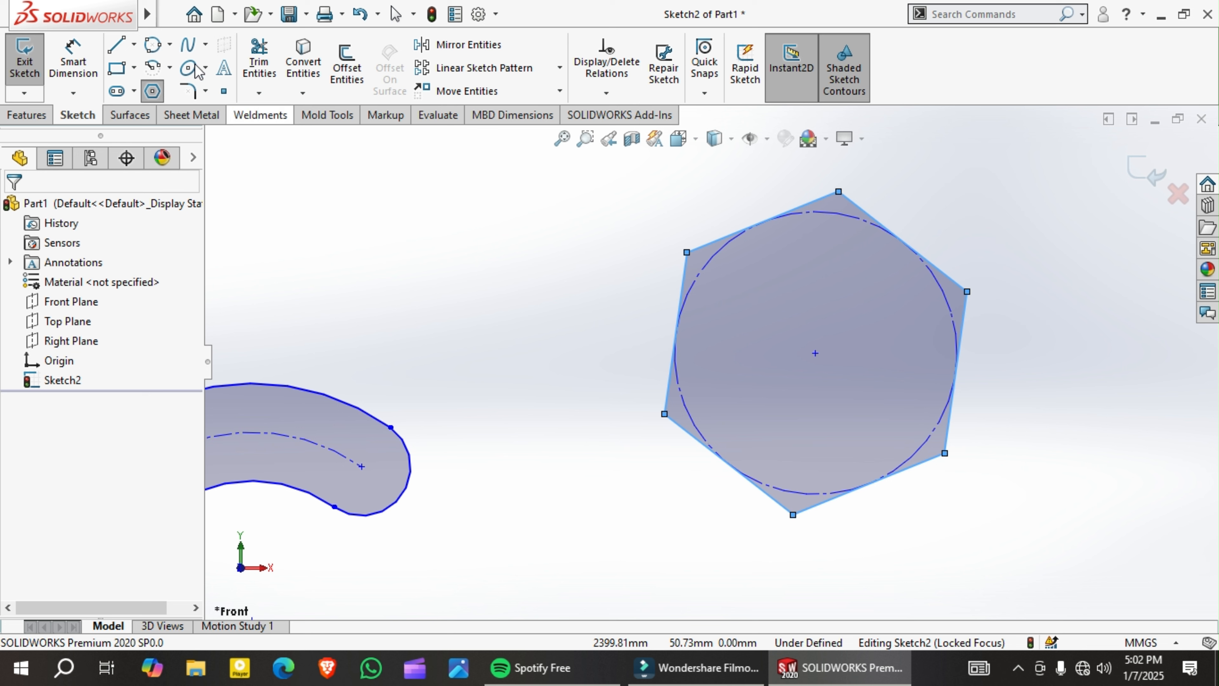
left_click(205, 67)
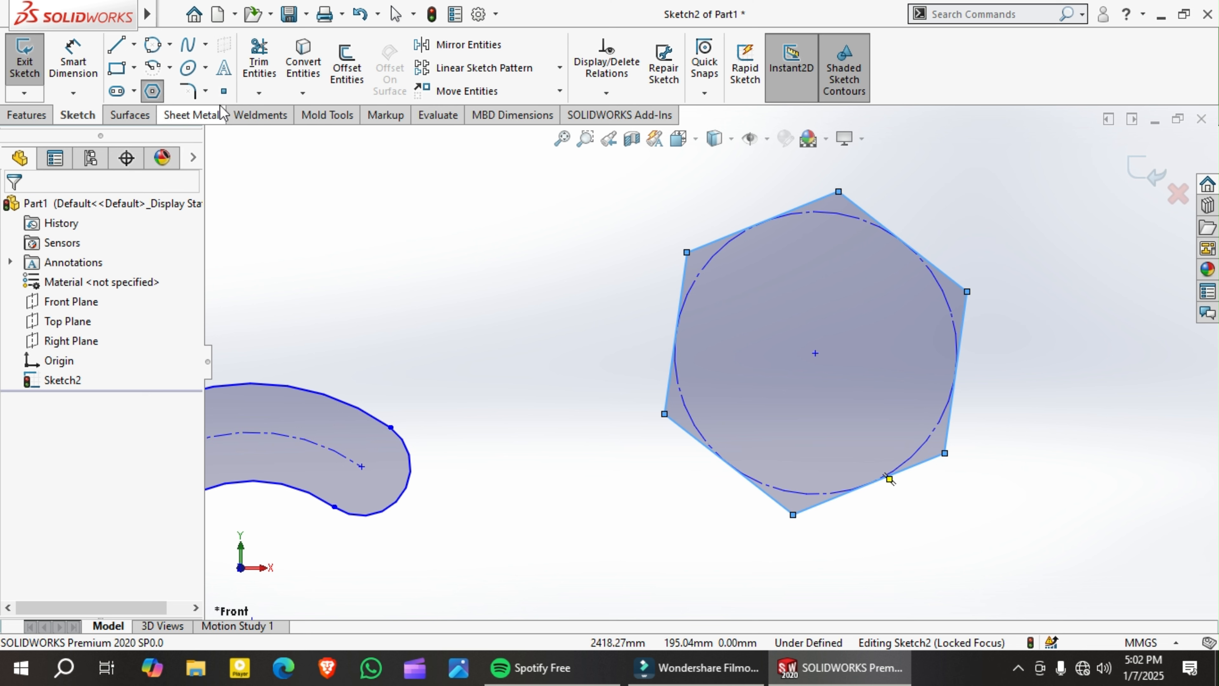
left_click(205, 91)
left_click(205, 91)
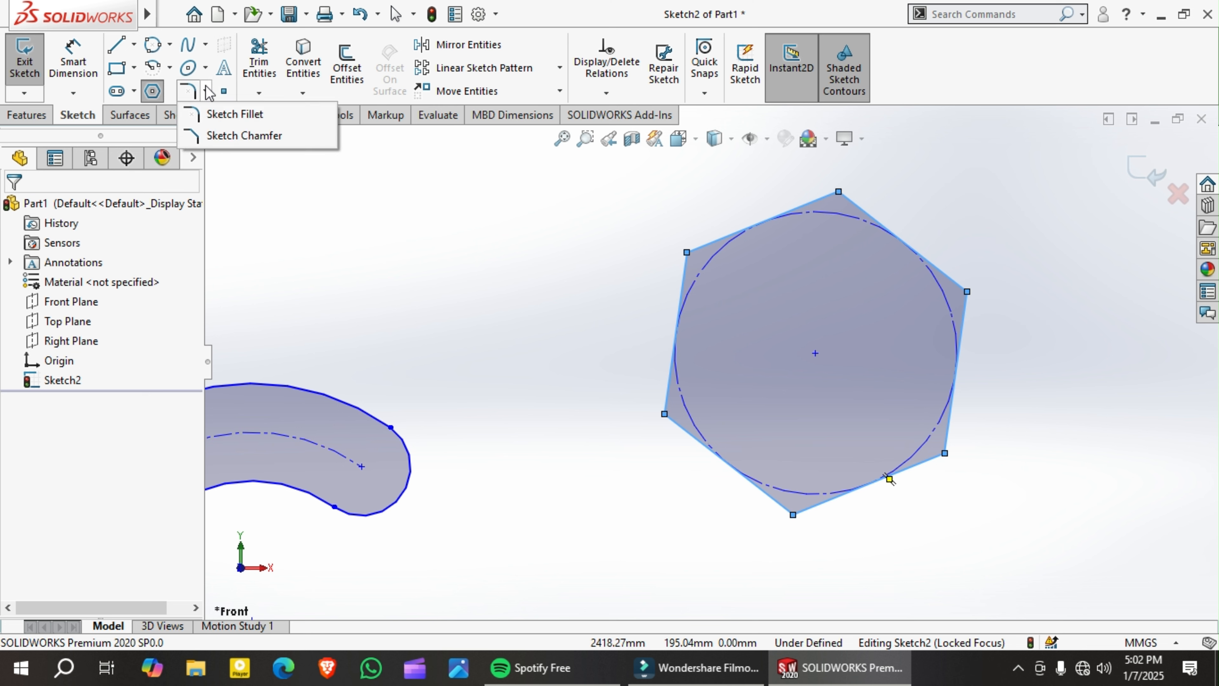
left_click(205, 91)
left_click(225, 114)
scroll(450, 487, "down", 5)
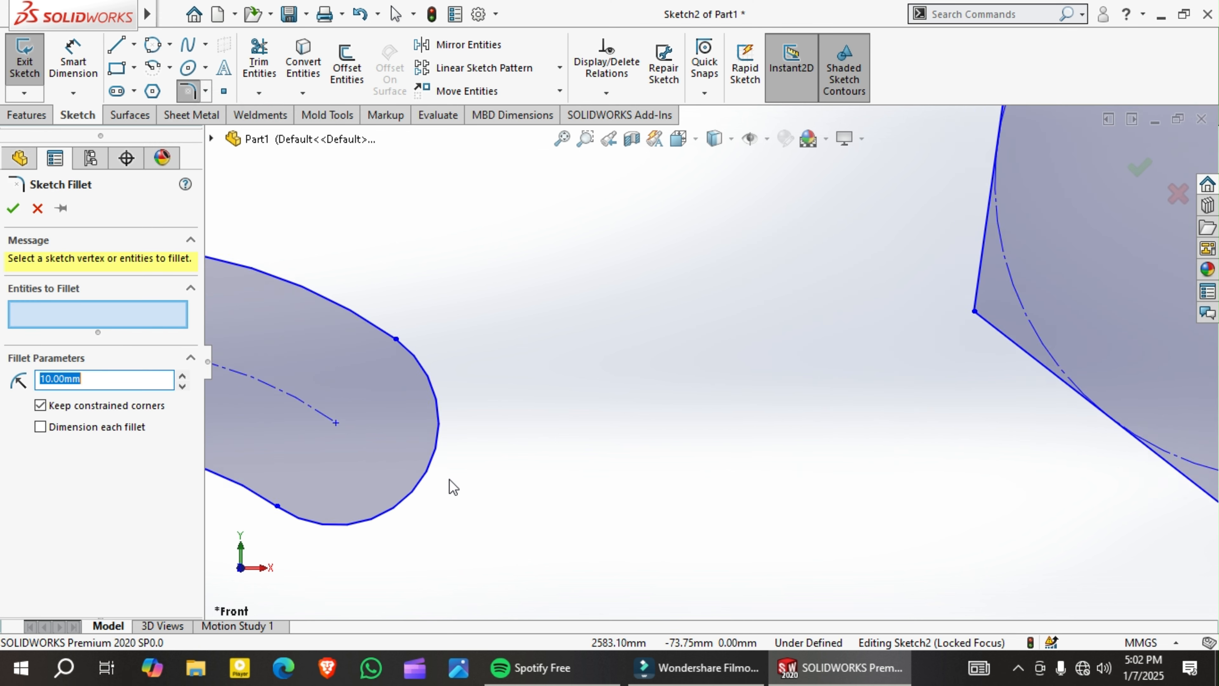
scroll(454, 484, "up", 3)
scroll(444, 390, "up", 3)
scroll(410, 374, "down", 3)
scroll(412, 382, "up", 5)
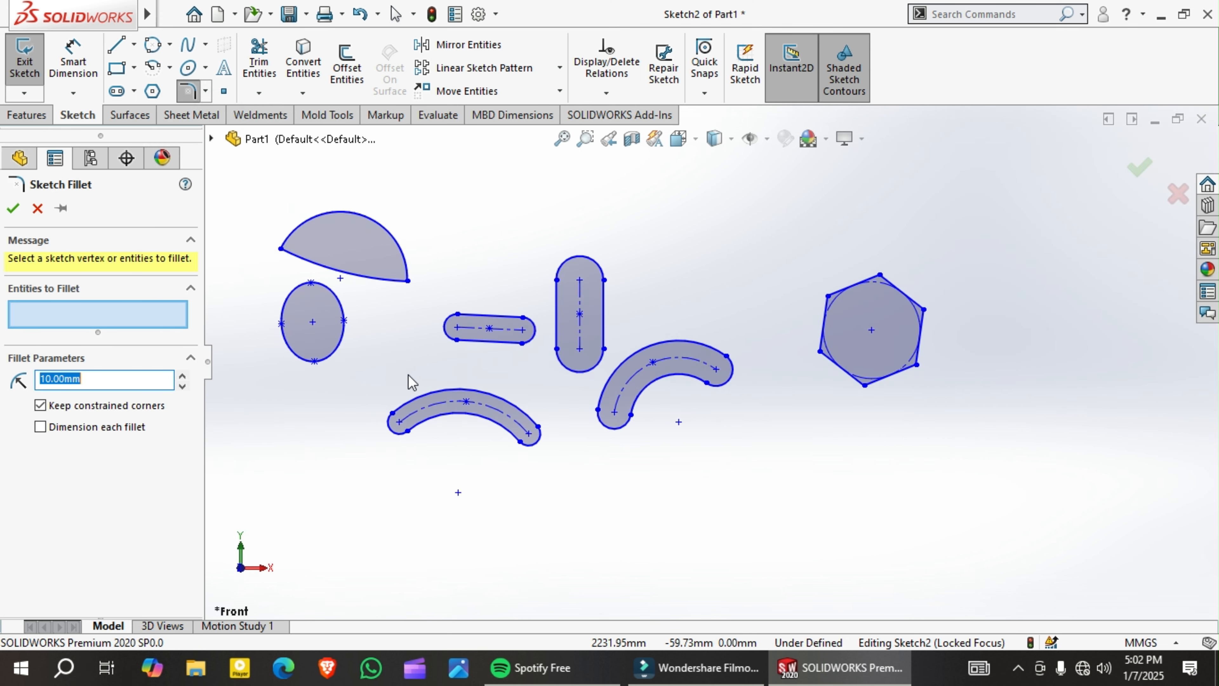
scroll(365, 342, "up", 3)
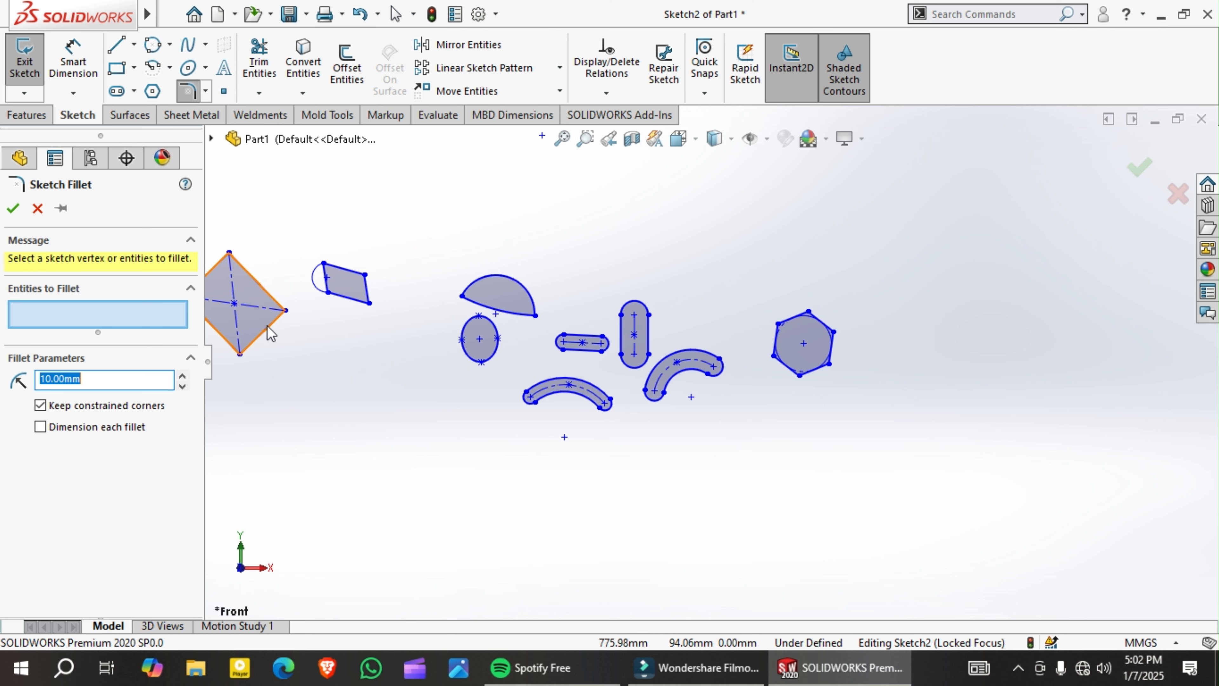
scroll(332, 308, "down", 3)
scroll(414, 317, "down", 6)
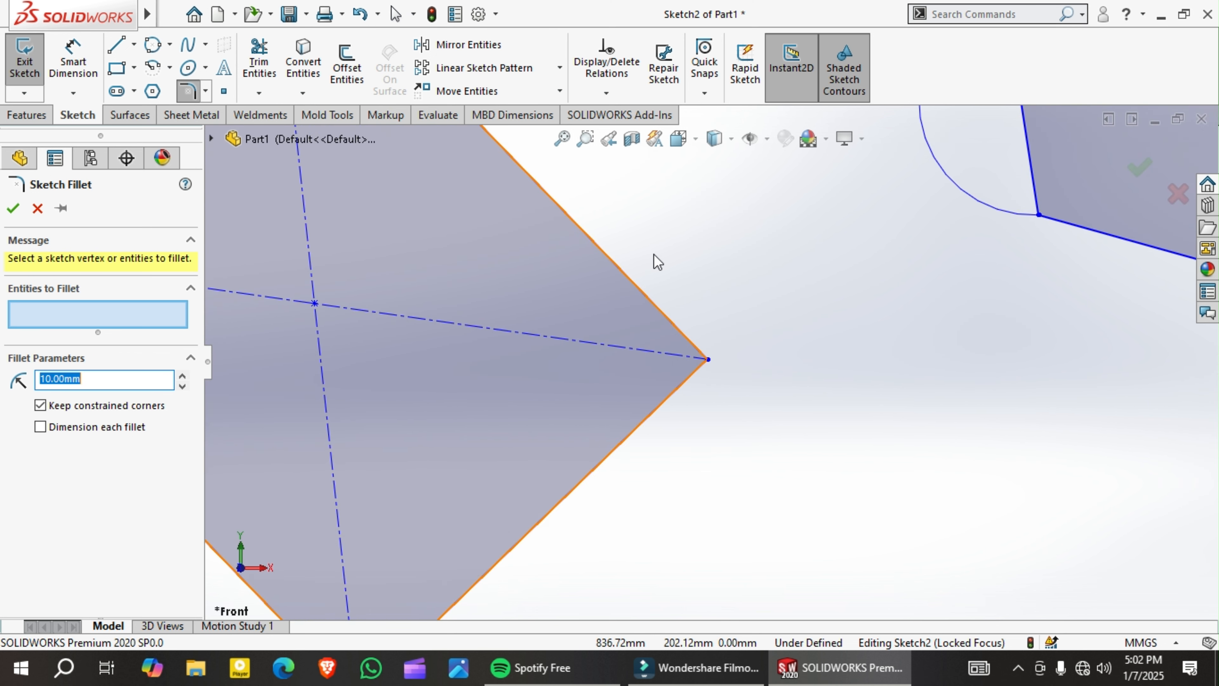
left_click(665, 401)
left_click(663, 314)
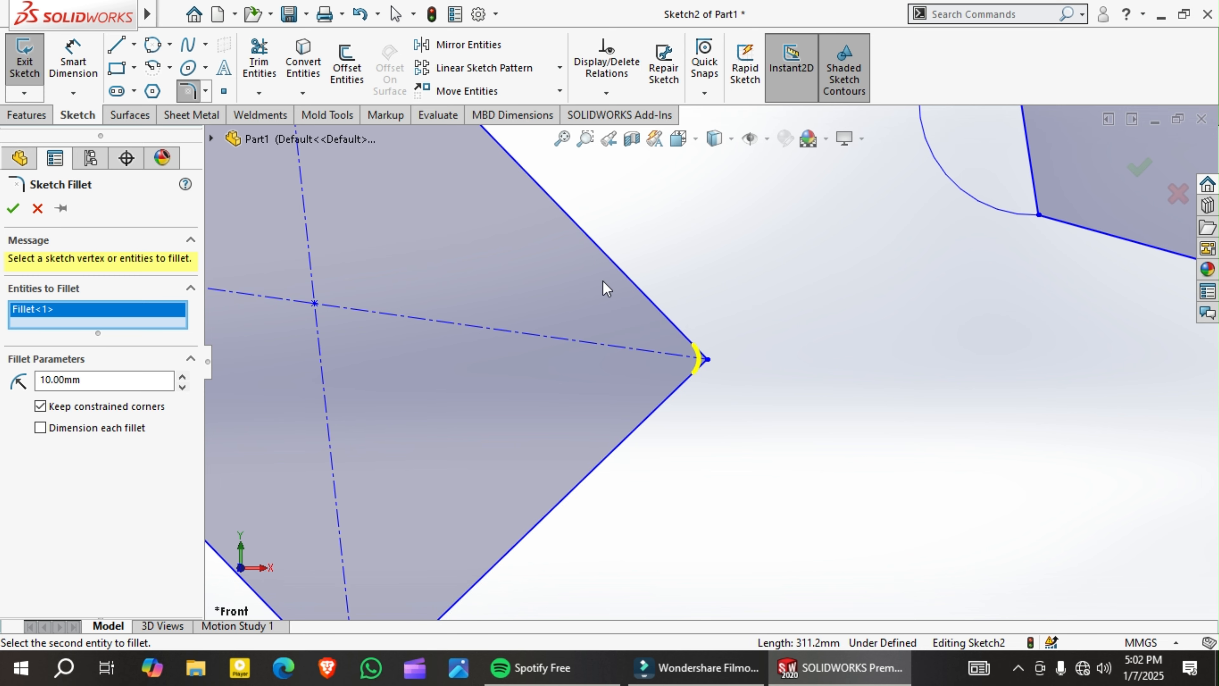
scroll(706, 358, "up", 3)
scroll(721, 356, "down", 5)
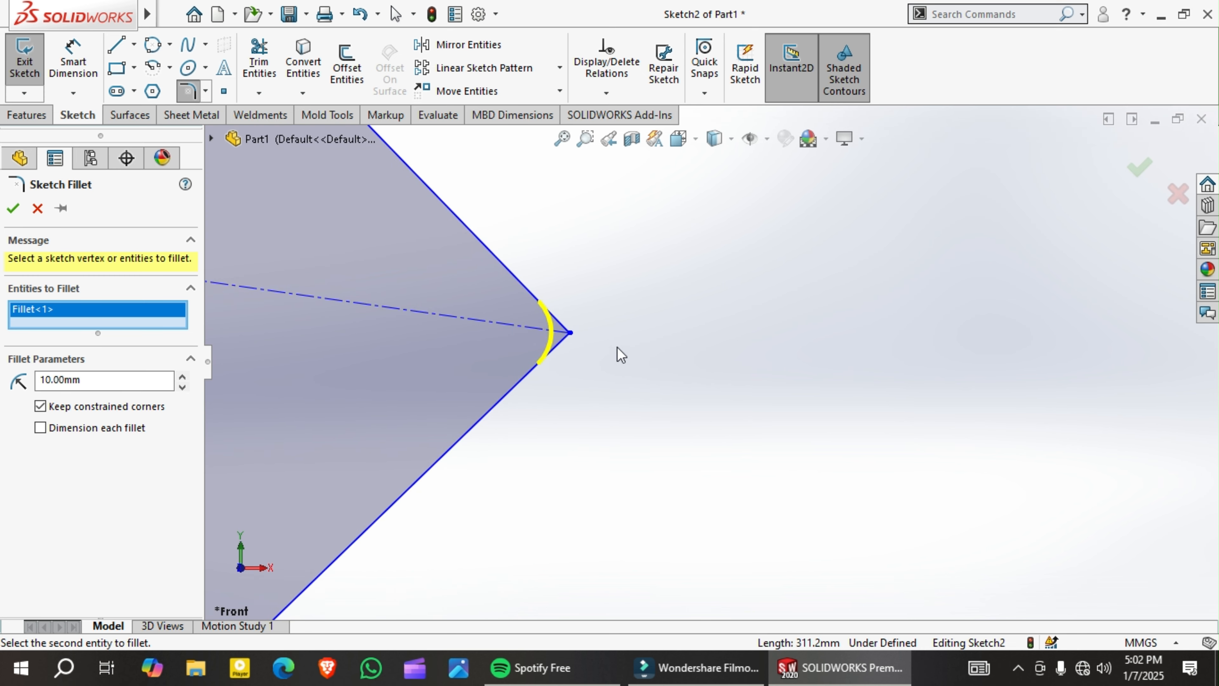
left_click(15, 208)
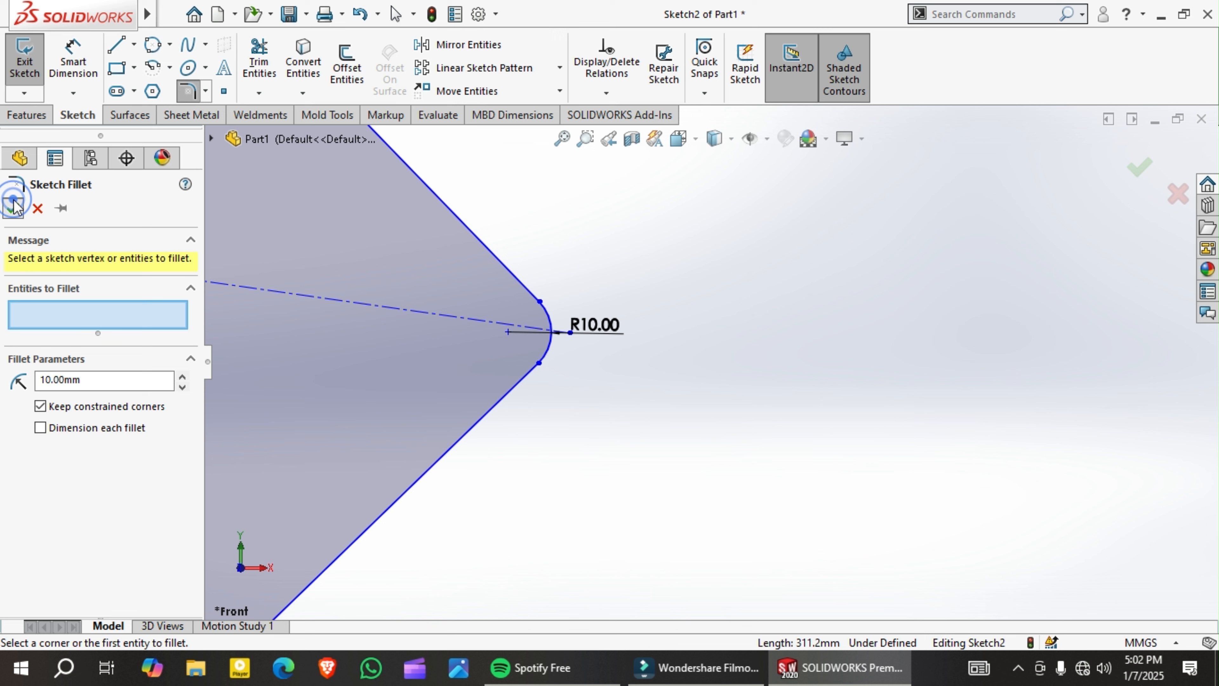
left_click(15, 208)
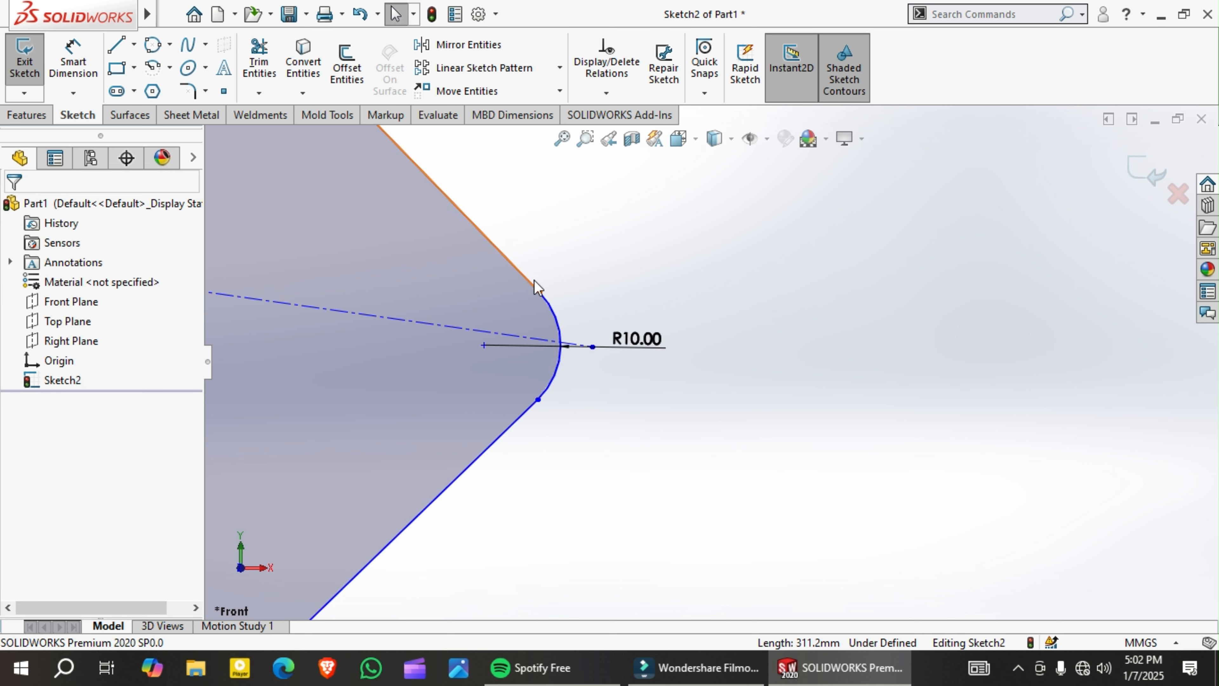
- Chamfer the bottom corner of the tilted center rectangle by distance-distance with an equal distance of 10 mm
scroll(632, 357, "down", 3)
scroll(619, 354, "up", 3)
scroll(619, 352, "up", 6)
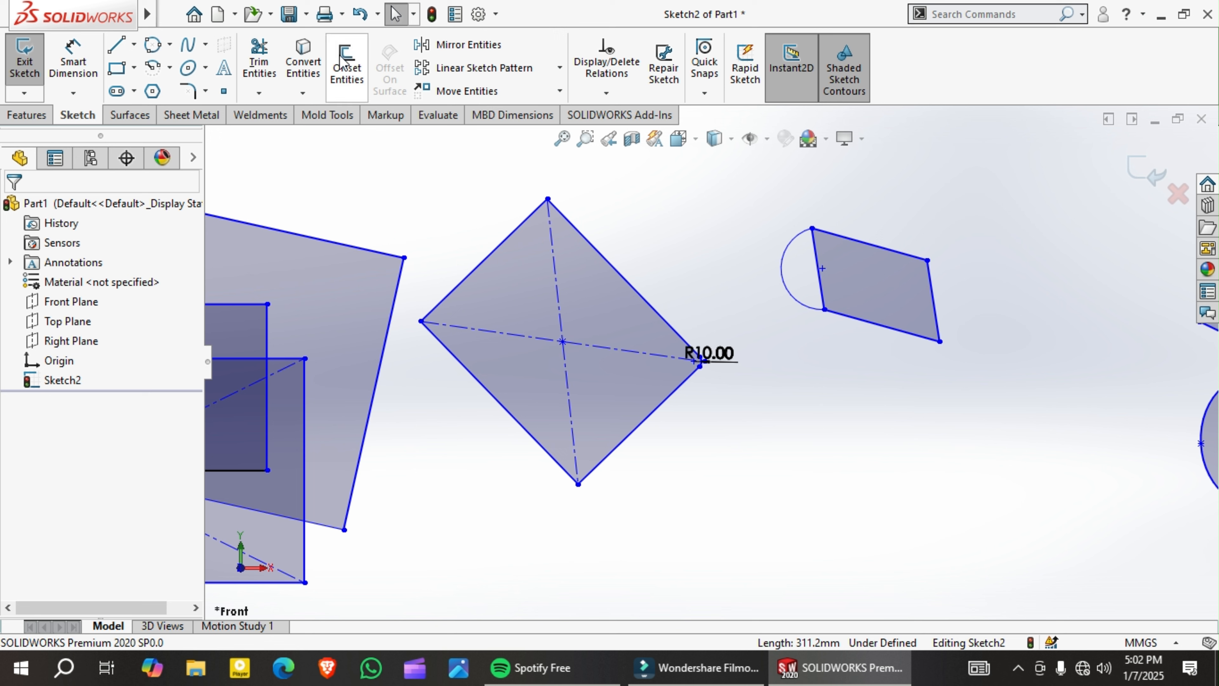
left_click(205, 91)
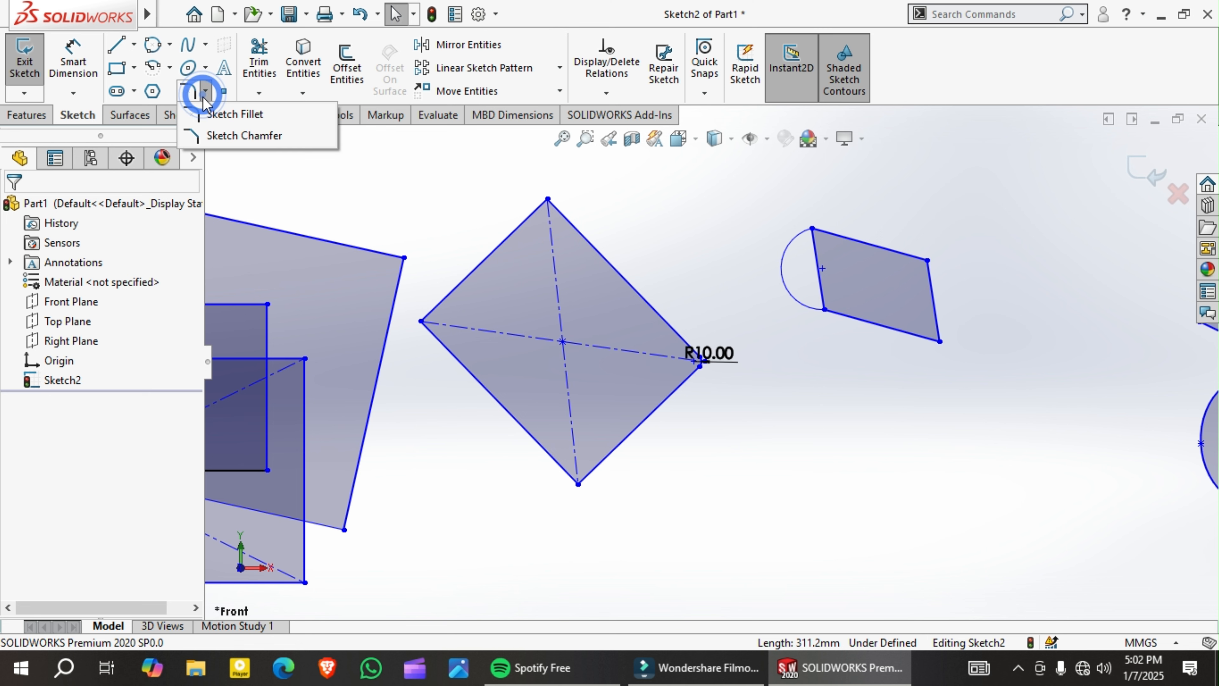
left_click(226, 136)
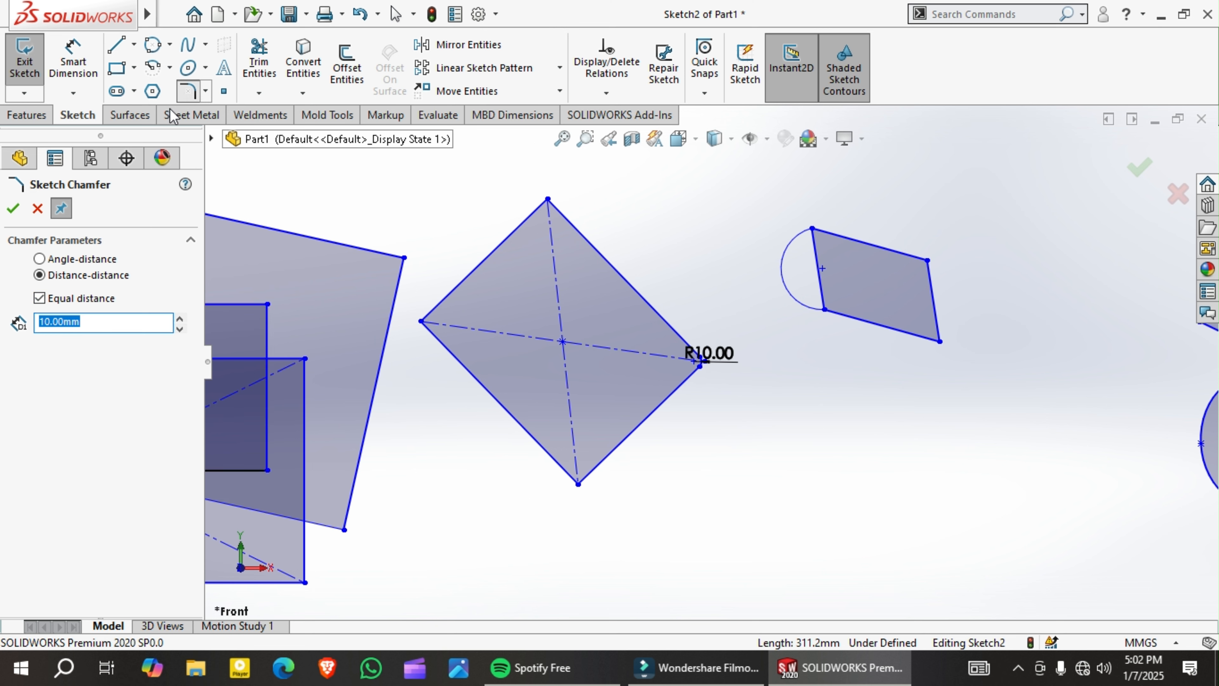
left_click(542, 446)
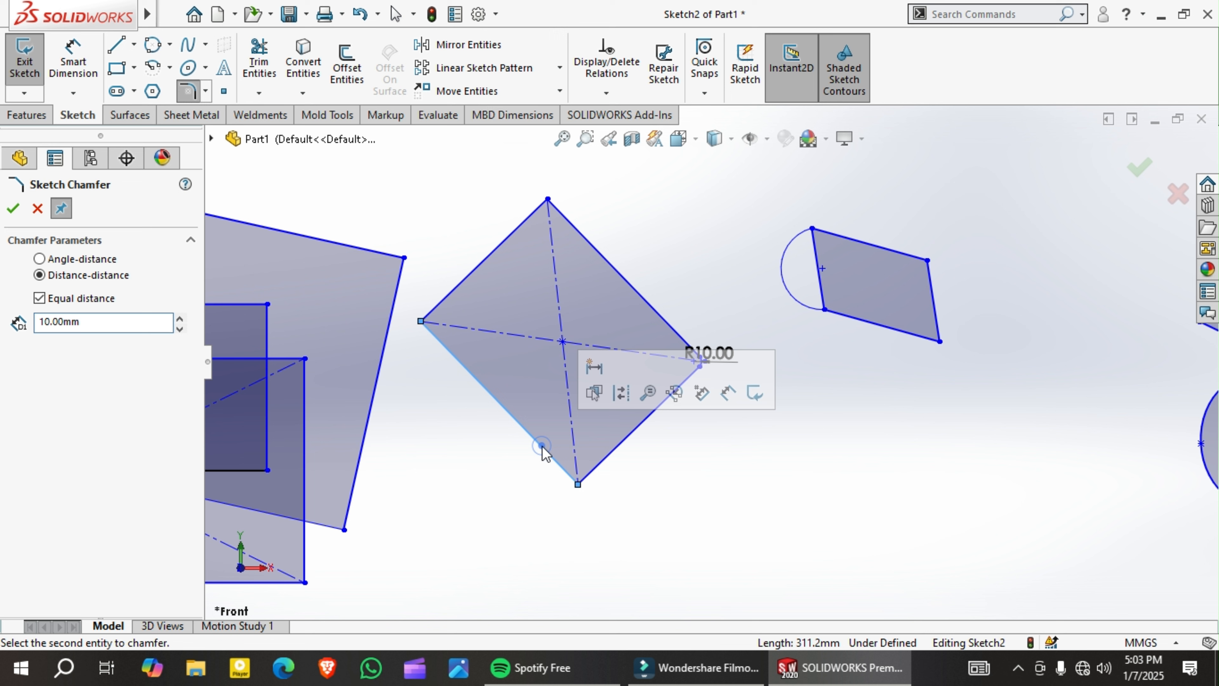
left_click(604, 454)
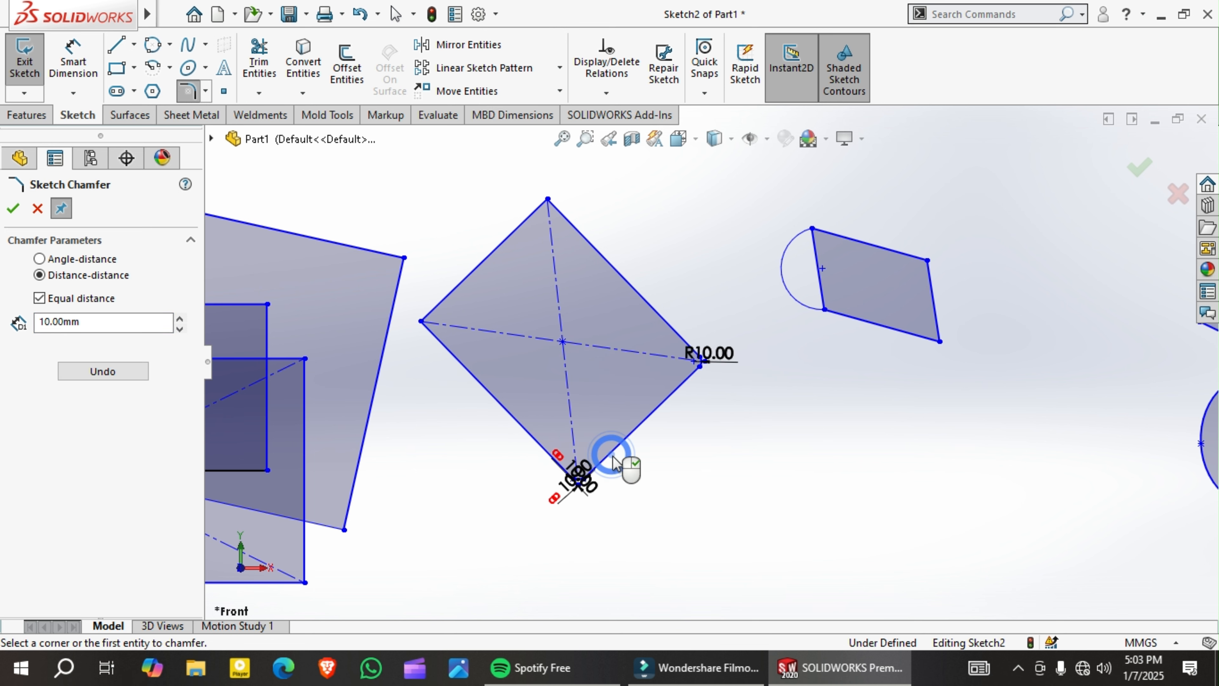
scroll(607, 464, "down", 3)
scroll(585, 495, "down", 6)
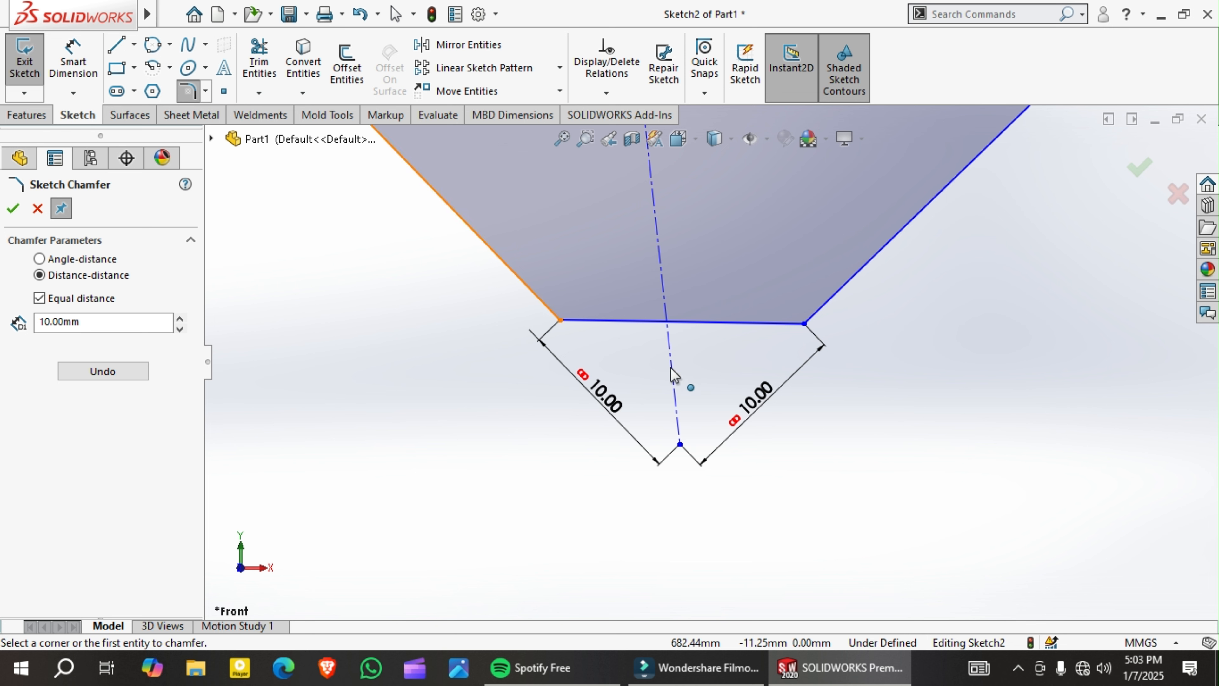
left_click(13, 208)
- Chamfer the left corner of the tilted center rectangle by angle-distance, using 10 mm and 30°
left_click(205, 91)
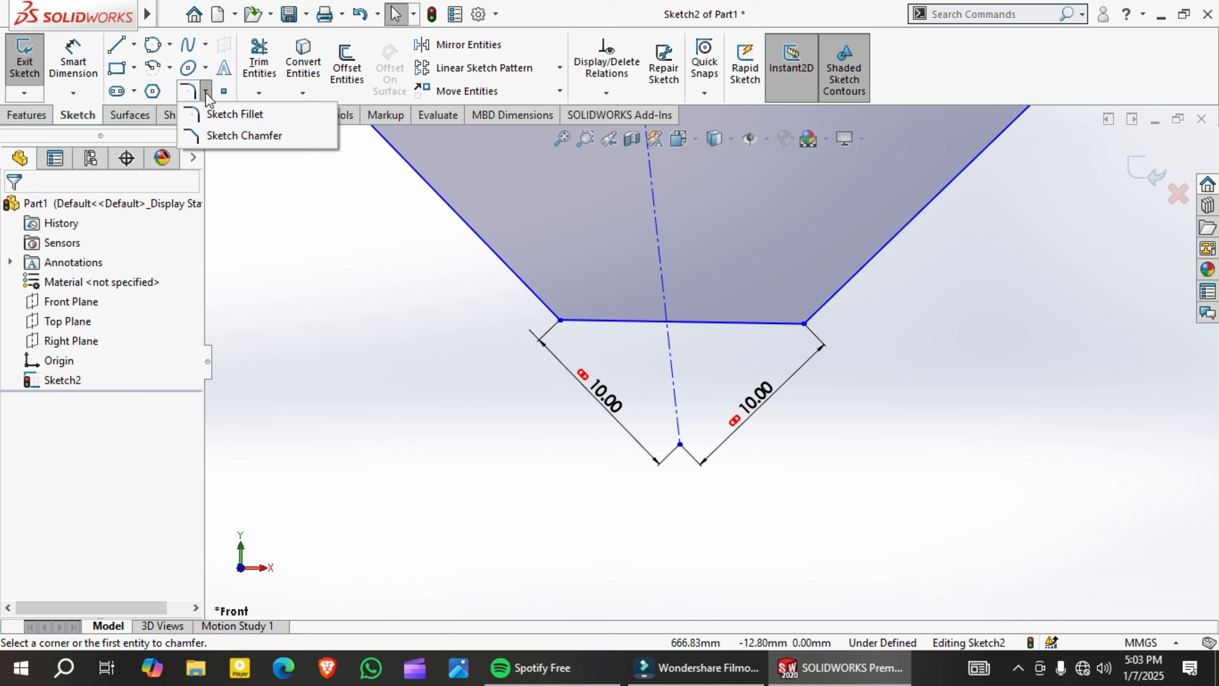
left_click(242, 135)
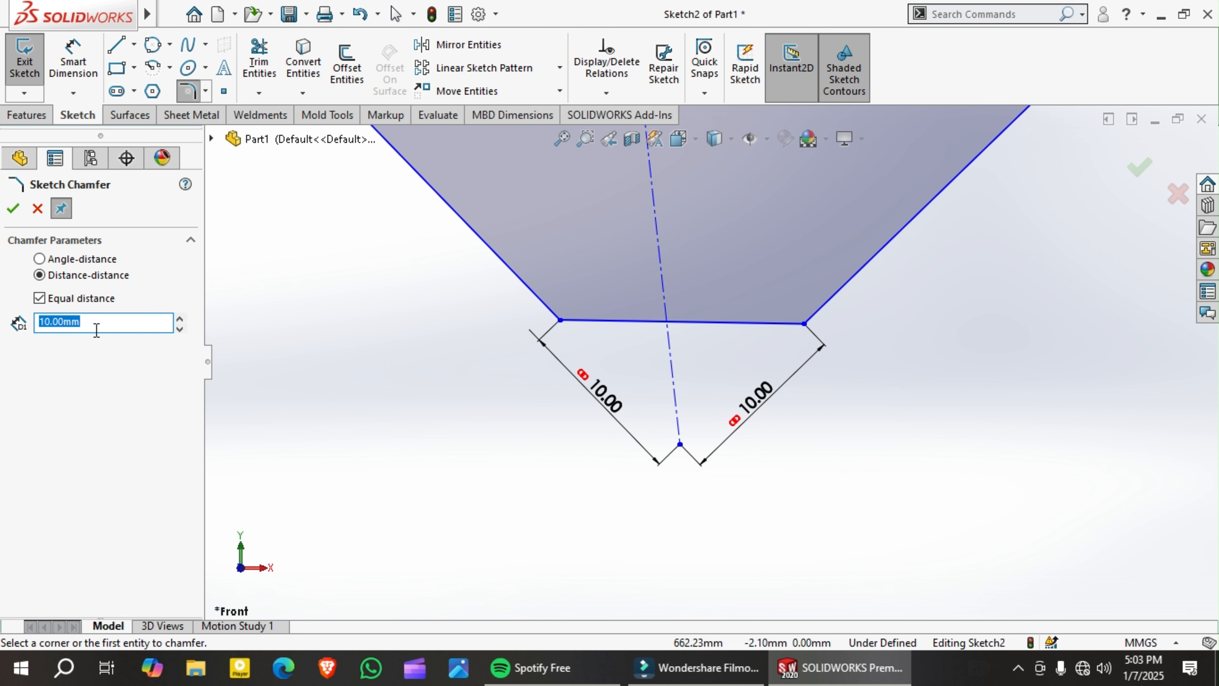
left_click(90, 262)
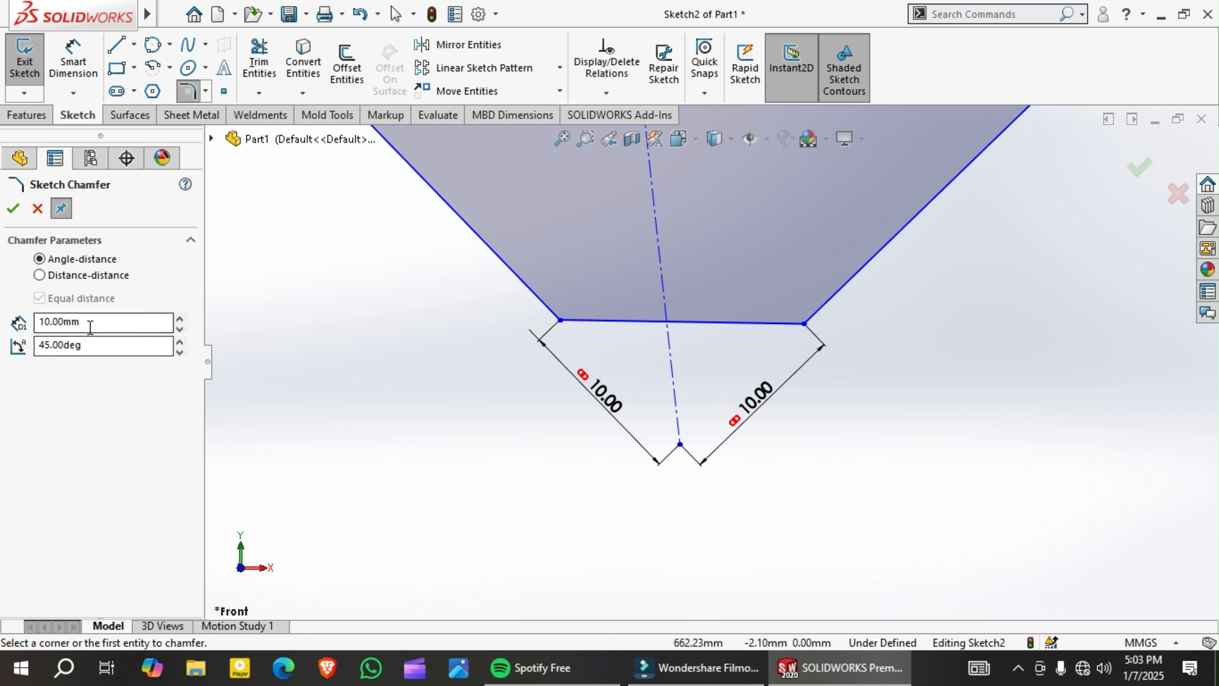
left_click(92, 341)
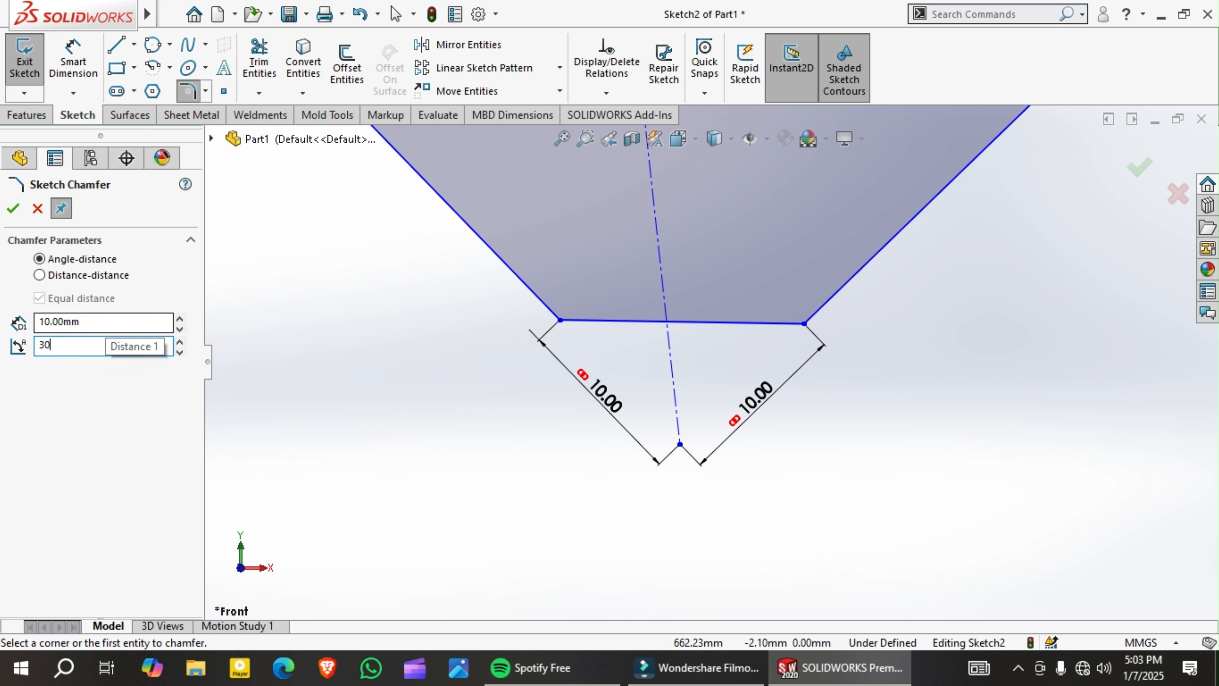
scroll(548, 270, "down", 3)
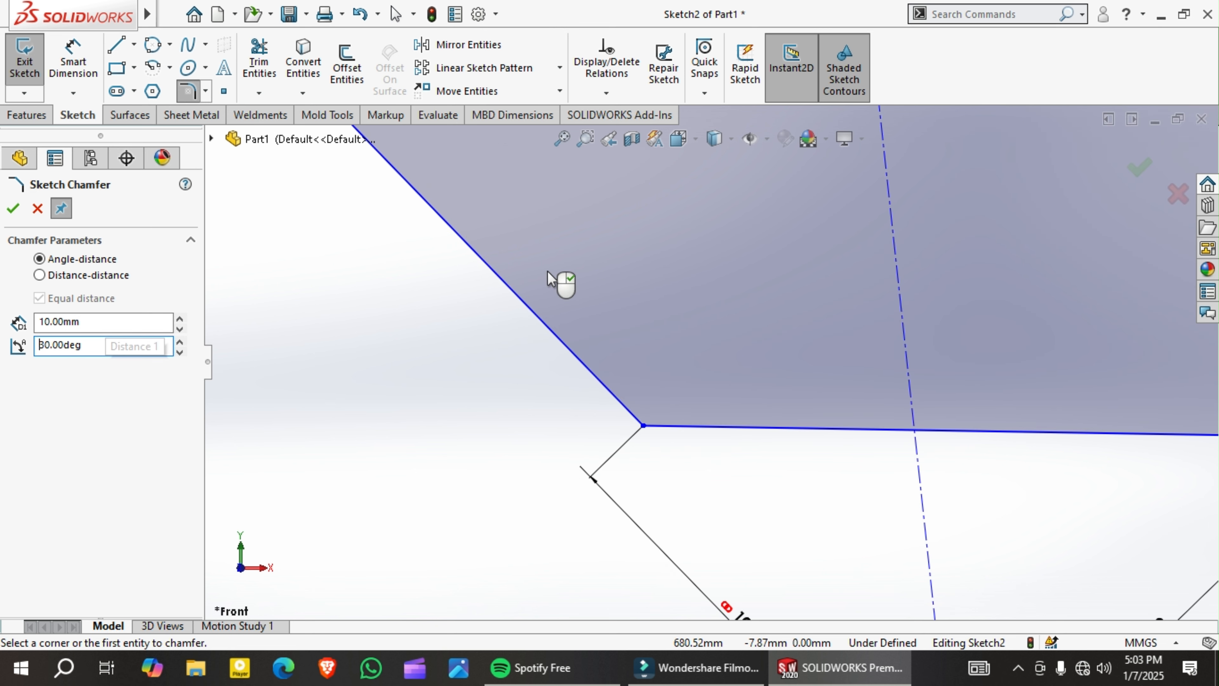
scroll(559, 273, "up", 5)
scroll(718, 361, "up", 5)
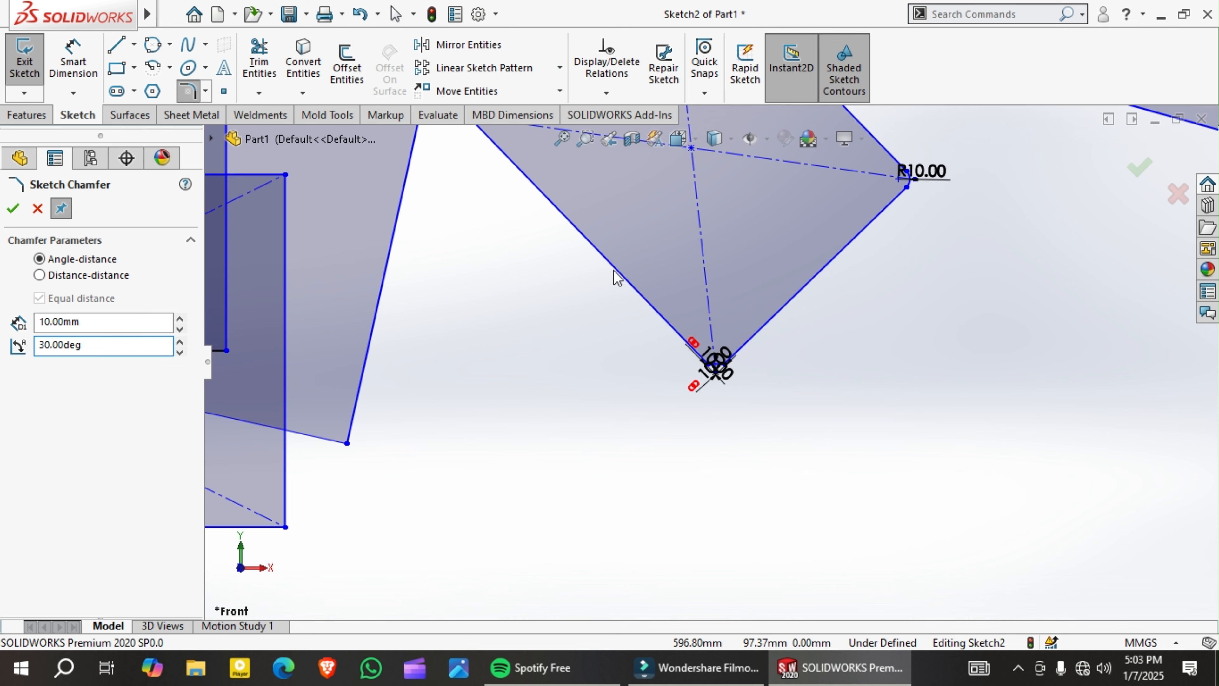
scroll(702, 368, "down", 5)
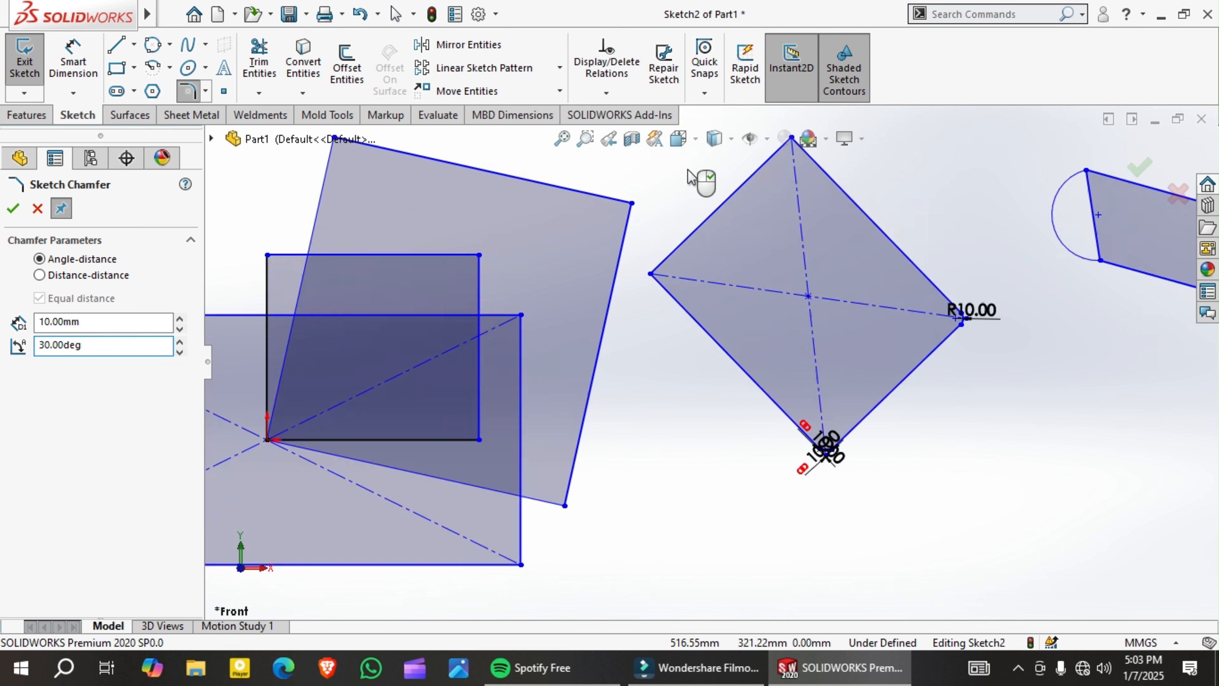
left_click(656, 558)
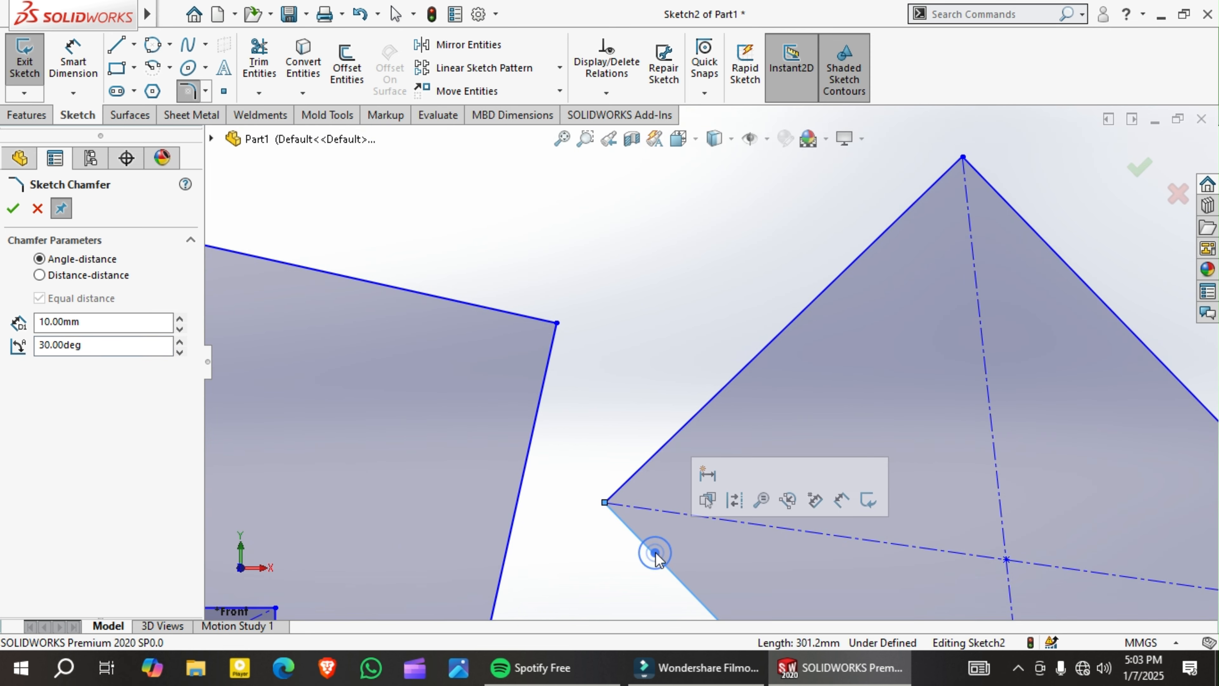
left_click(684, 433)
scroll(672, 415, "down", 4)
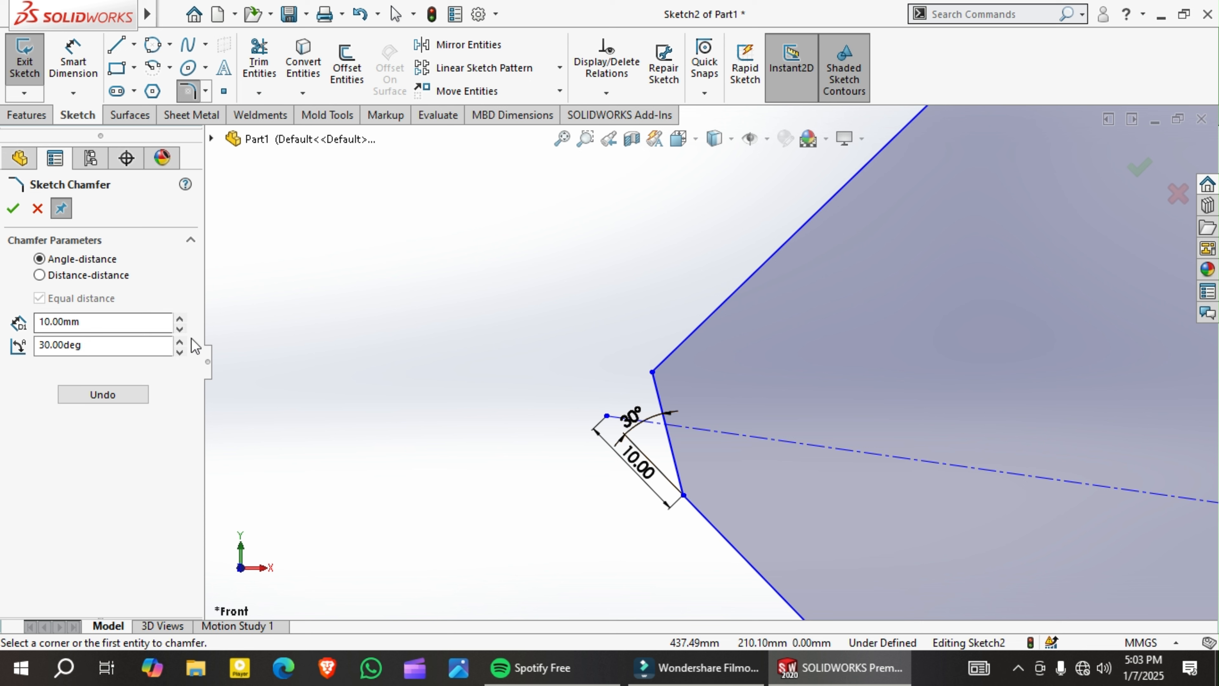
- Chamfer the tilted rectangle's top corner by angle-distance with 30 mm and 47°, and move its angle dimension outward
left_click(179, 321)
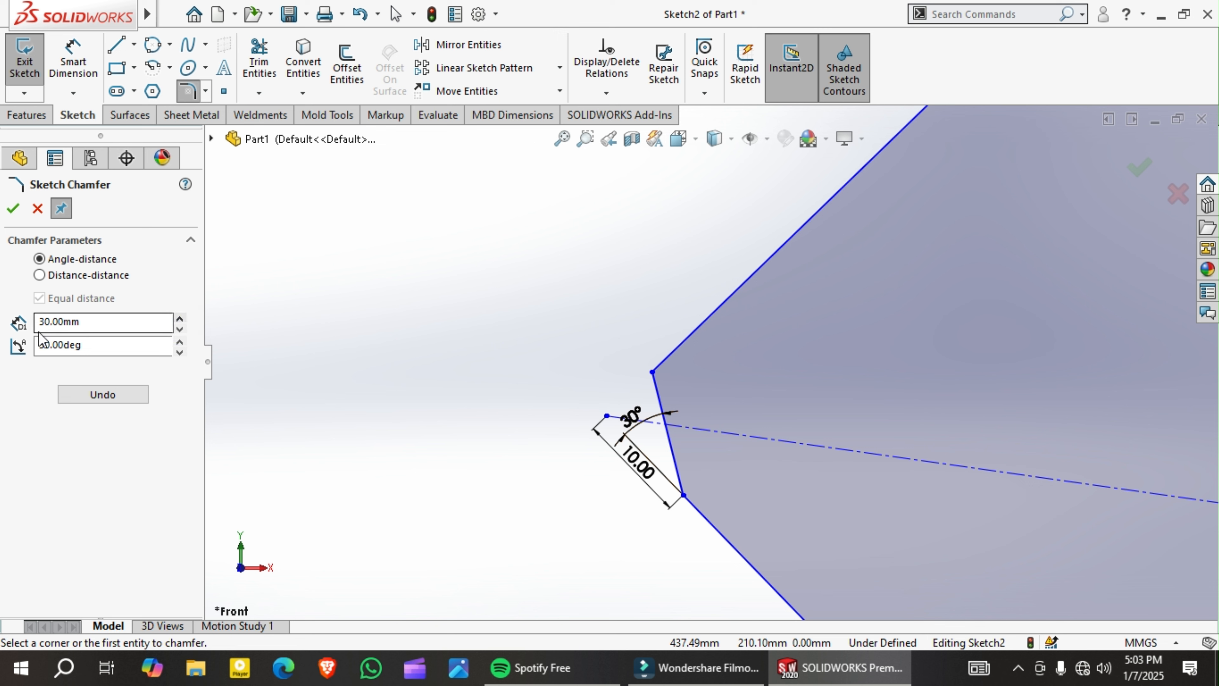
scroll(778, 498, "down", 4)
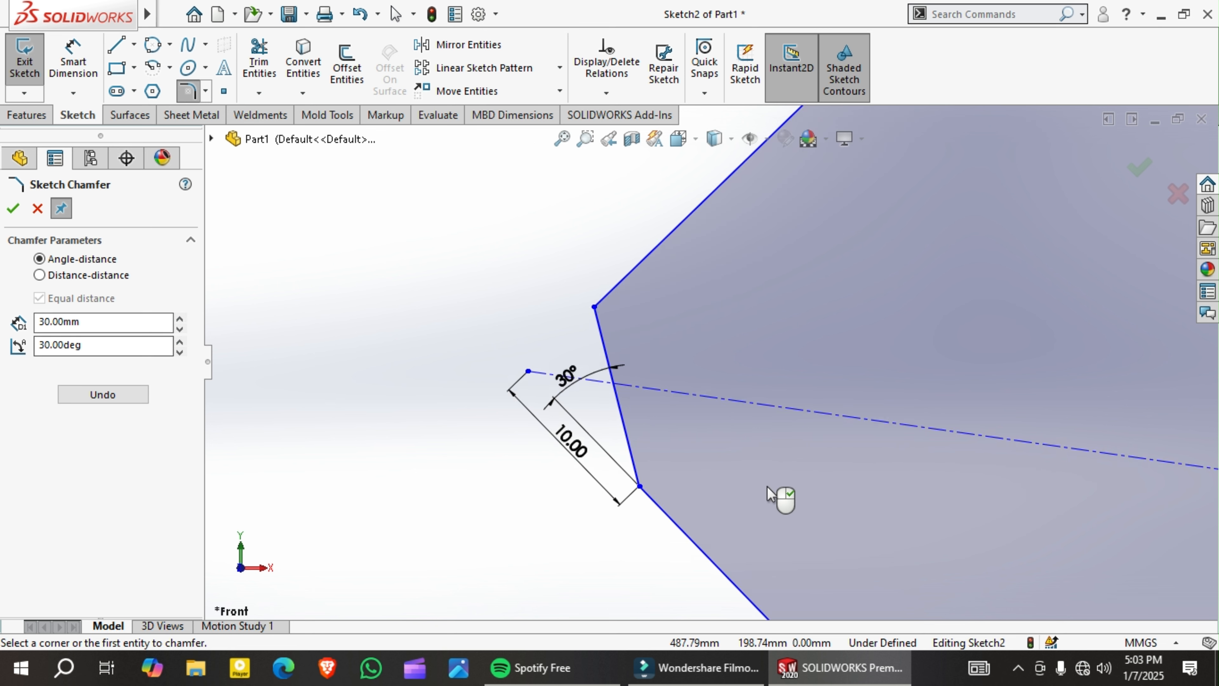
left_click(179, 341)
scroll(656, 281, "down", 2)
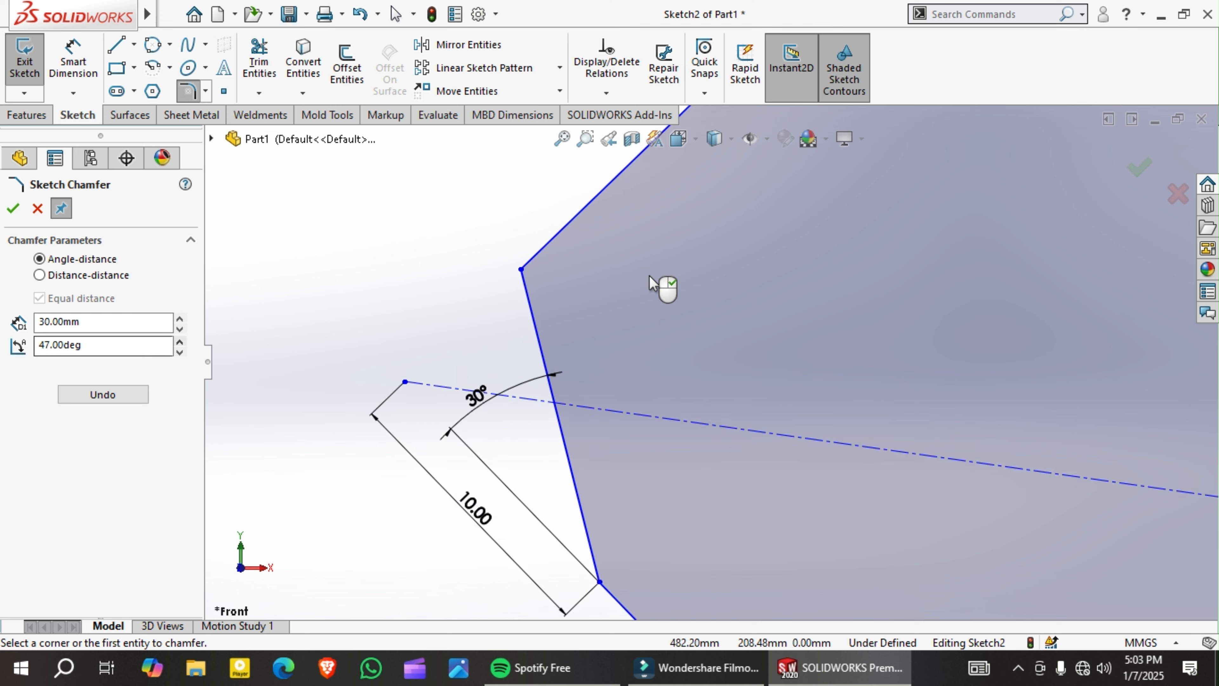
scroll(662, 281, "up", 8)
scroll(691, 482, "up", 6)
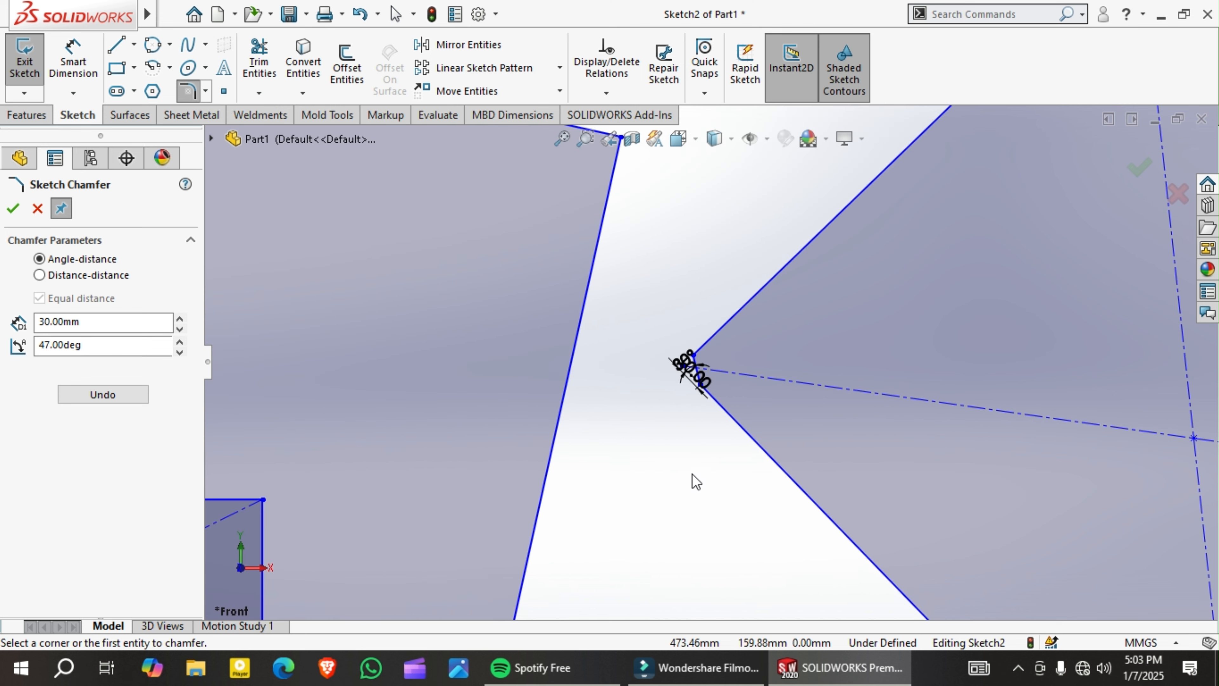
scroll(728, 281, "down", 5)
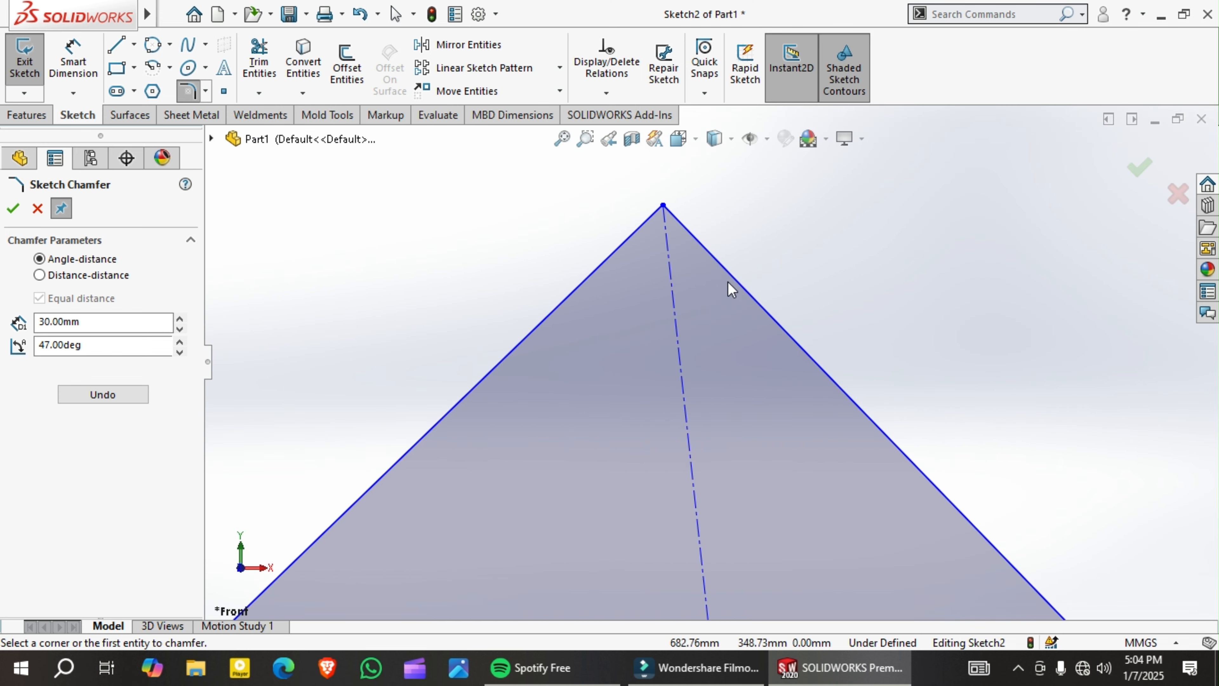
left_click(612, 257)
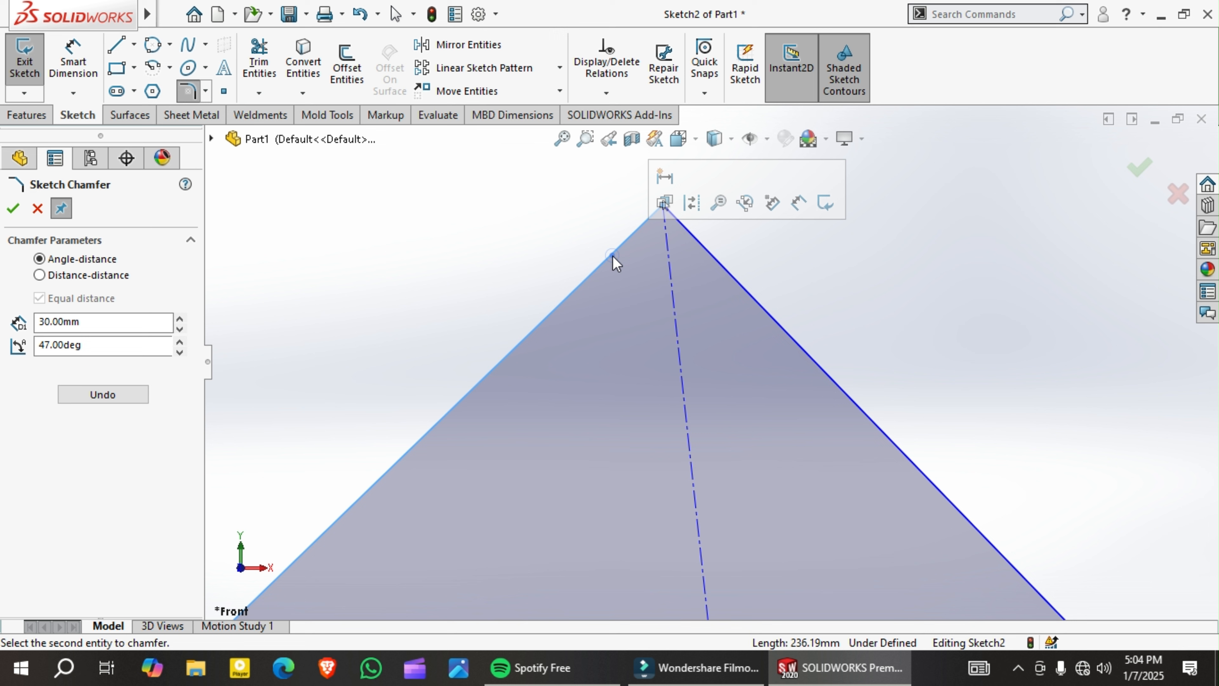
left_click(733, 284)
scroll(661, 235, "down", 3)
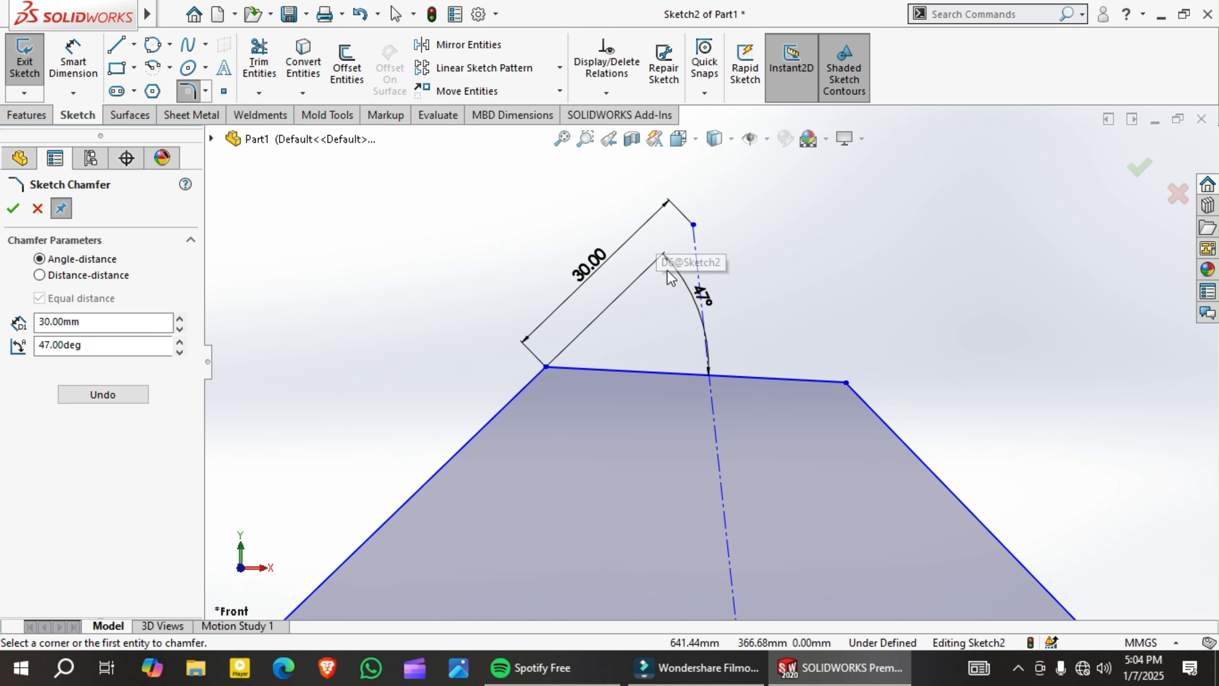
left_click(700, 292)
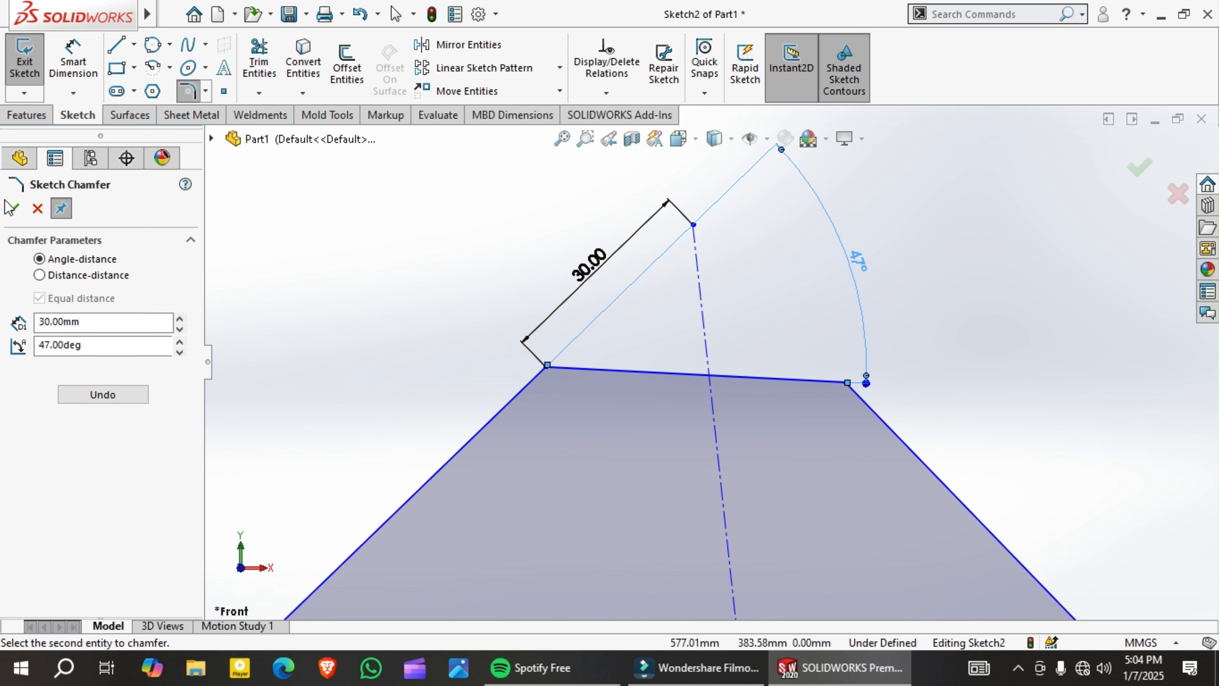
left_click(13, 207)
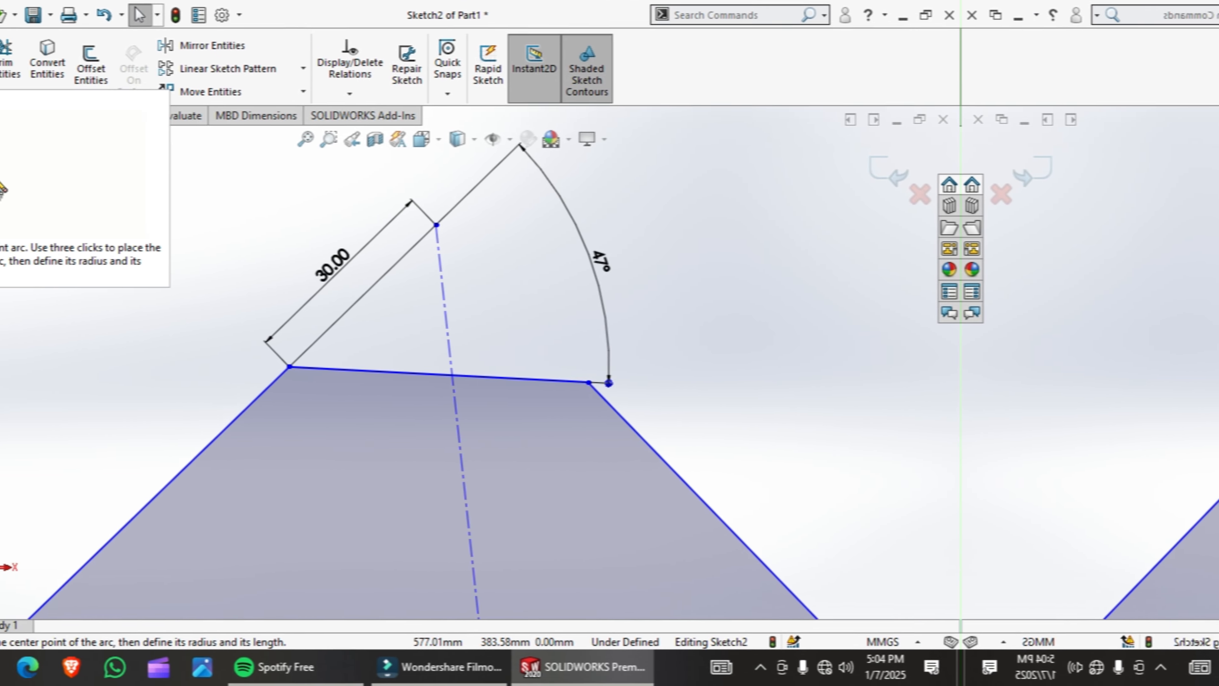